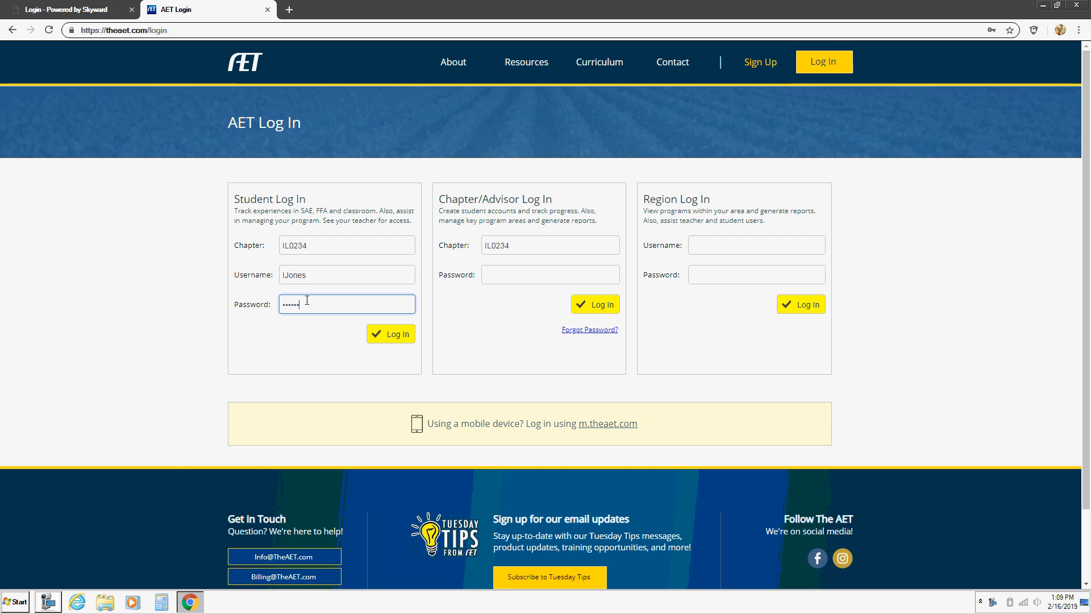
# Step: Log in to the student account with chapter, username and password
pyautogui.click(396, 336)
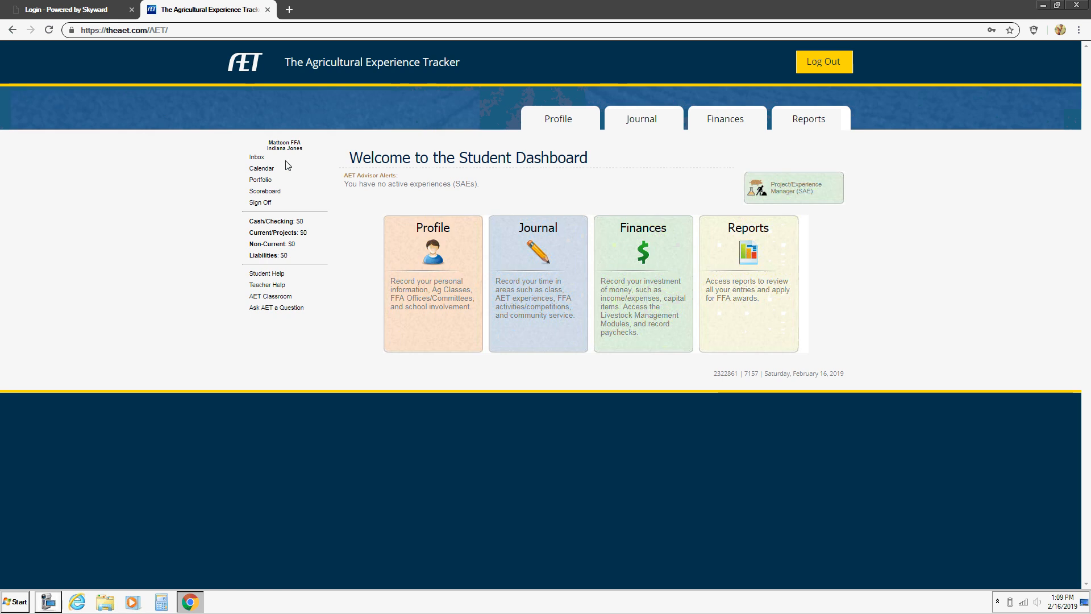
# Step: Go to Profile and open the personal profile and password settings page
pyautogui.click(429, 246)
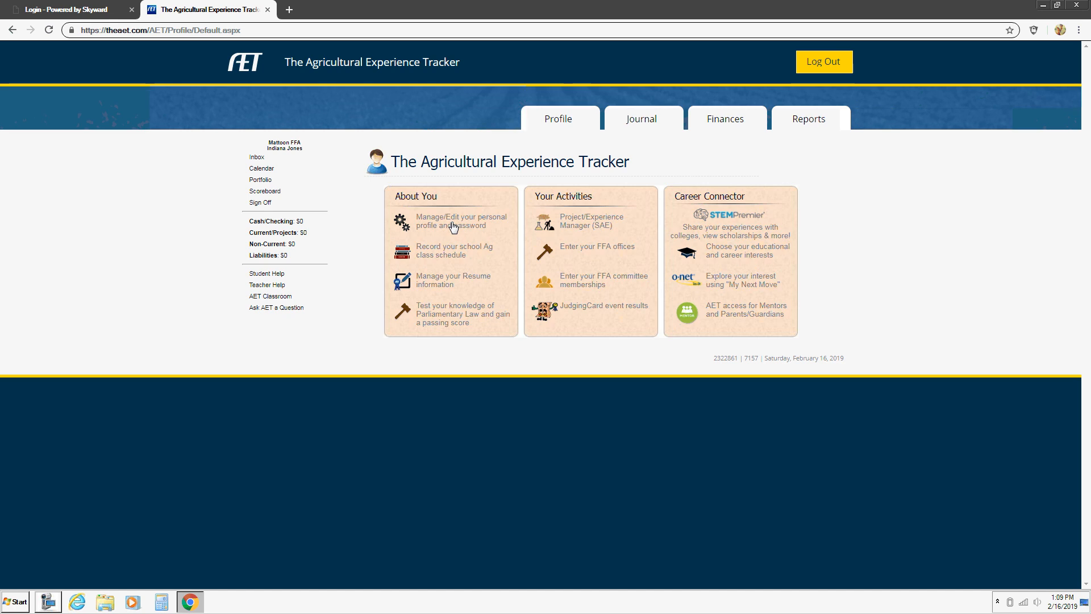
pyautogui.click(454, 225)
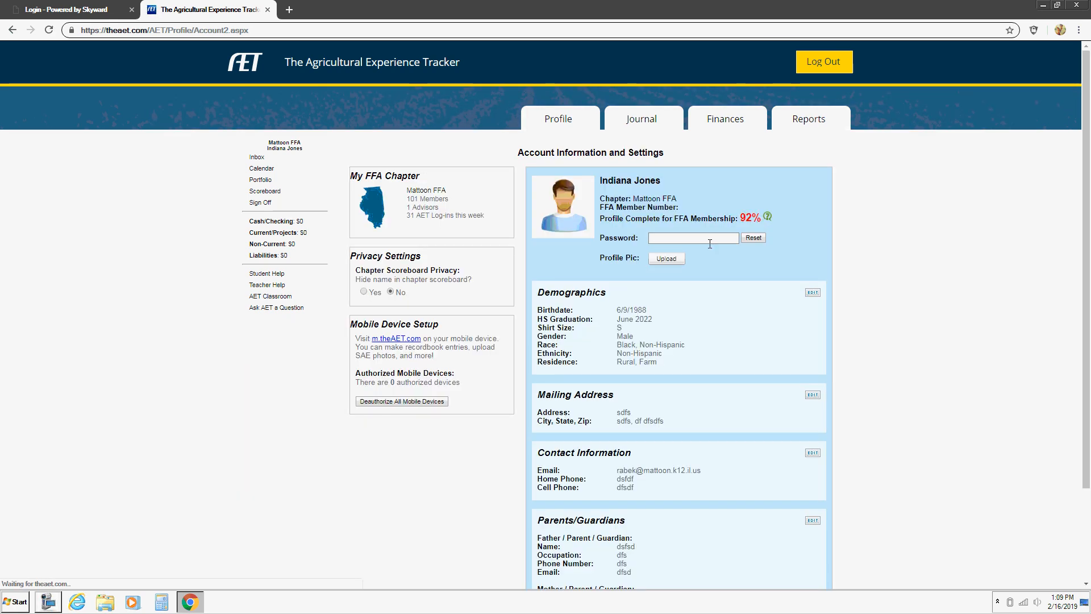
# Step: Change the demographics birthdate to 7/1/2002 and the shirt size to XSmall
pyautogui.click(813, 294)
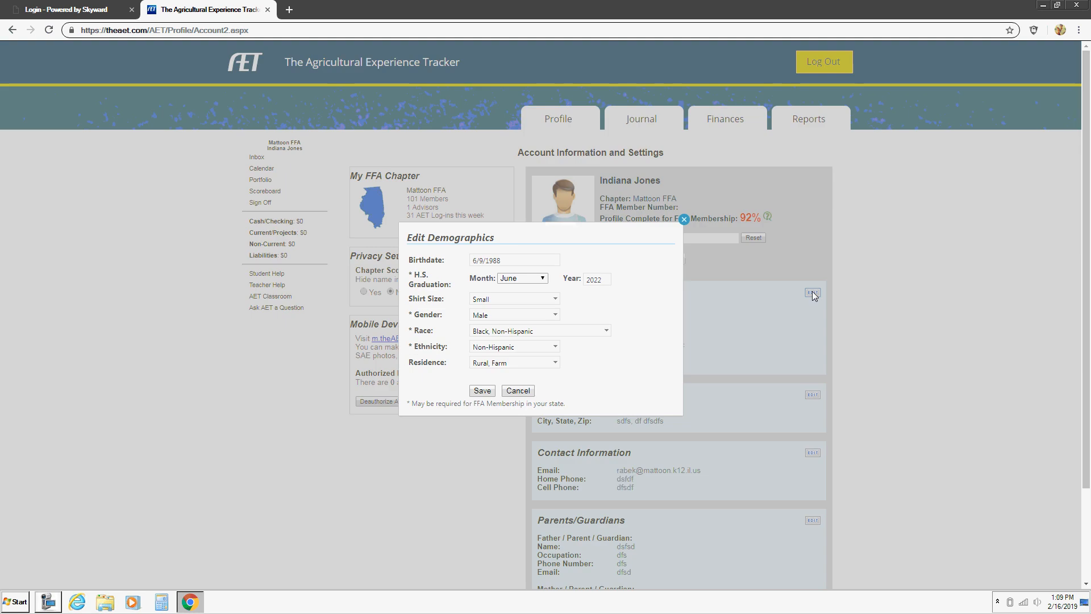
pyautogui.moveTo(515, 262); pyautogui.dragTo(471, 264)
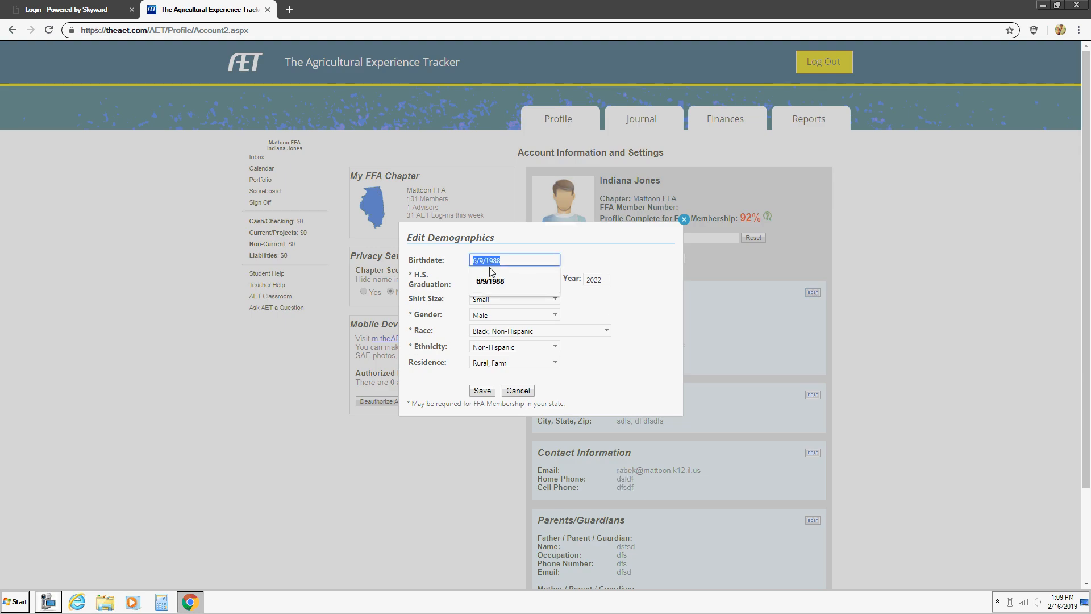
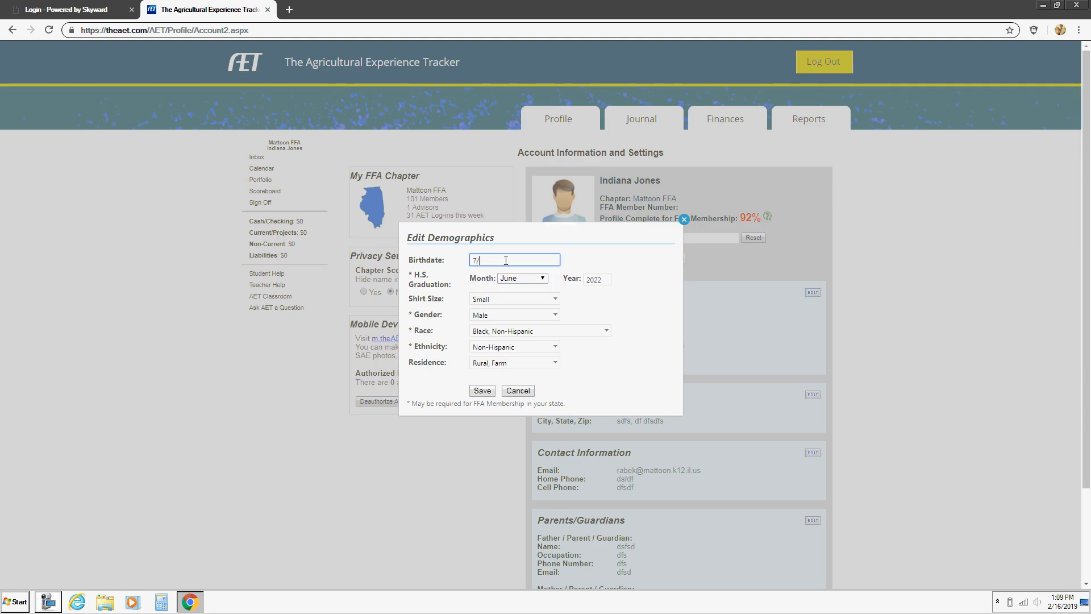
pyautogui.click(614, 264)
pyautogui.click(507, 301)
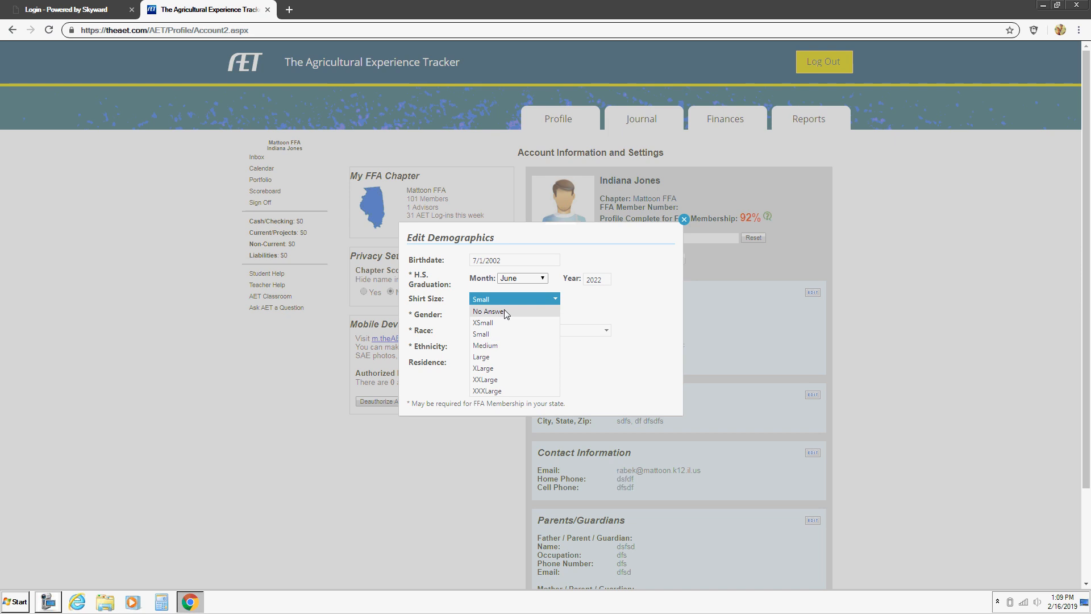
pyautogui.click(503, 323)
# Step: Keep Male and Black, set Non-Hispanic and Suburban 10,000-50,000 residence, then save demographics
pyautogui.click(508, 319)
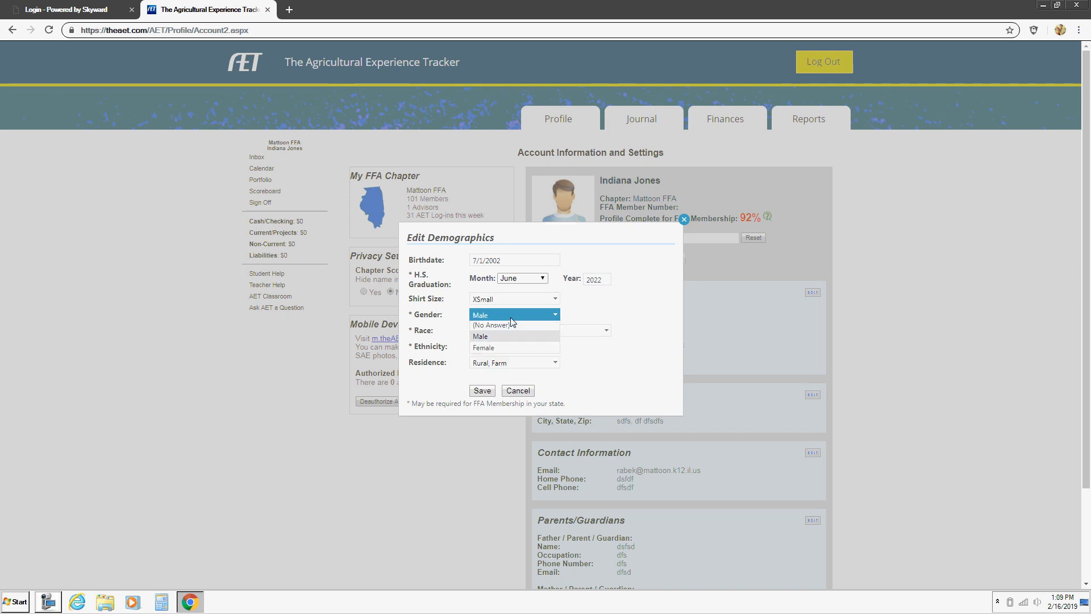
pyautogui.click(513, 339)
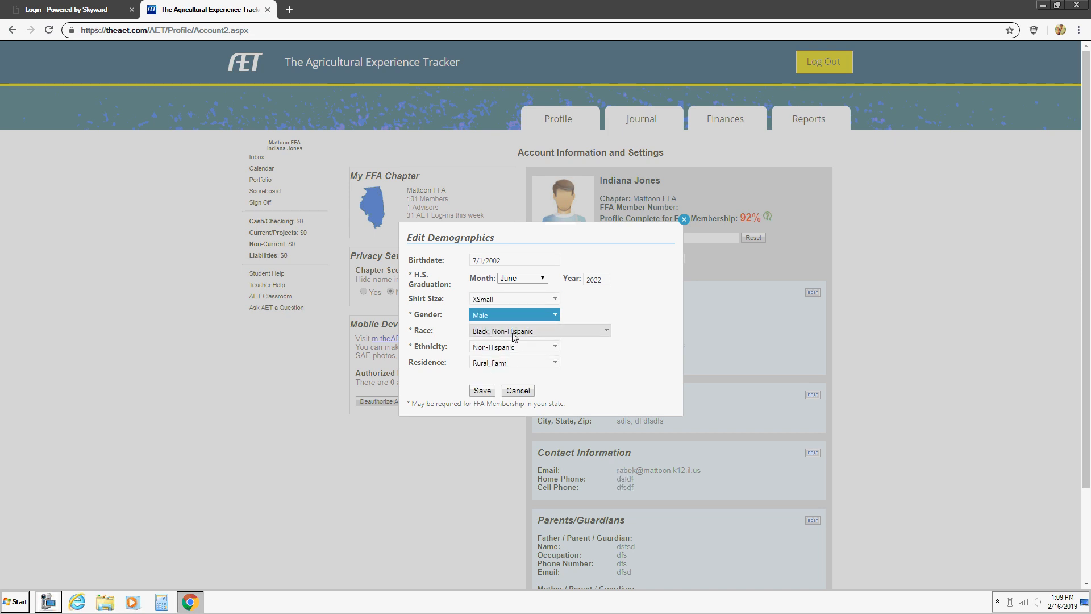
pyautogui.click(512, 336)
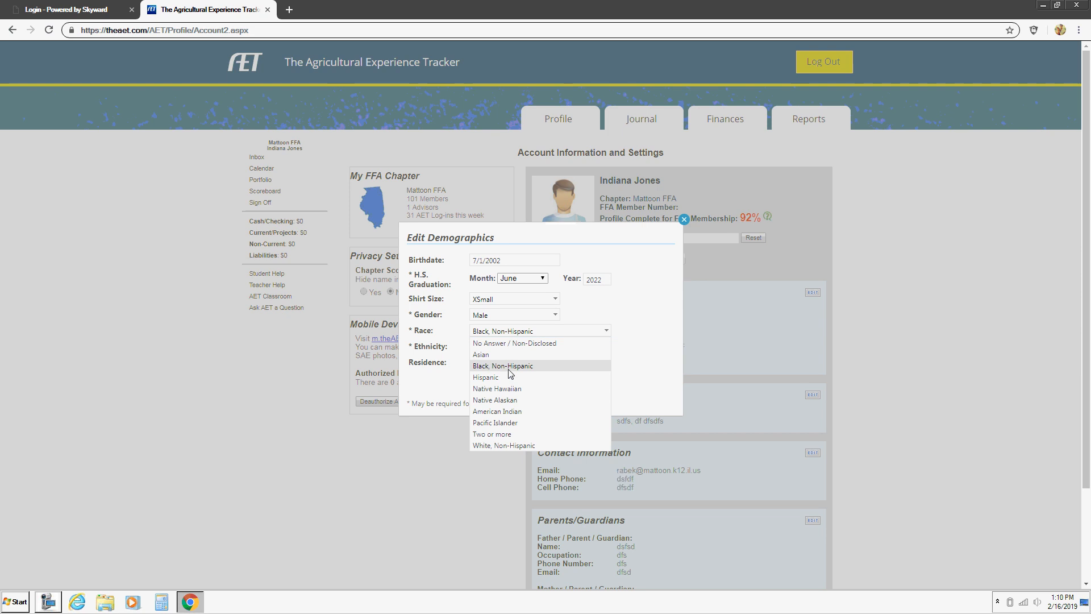
pyautogui.click(510, 366)
pyautogui.click(506, 347)
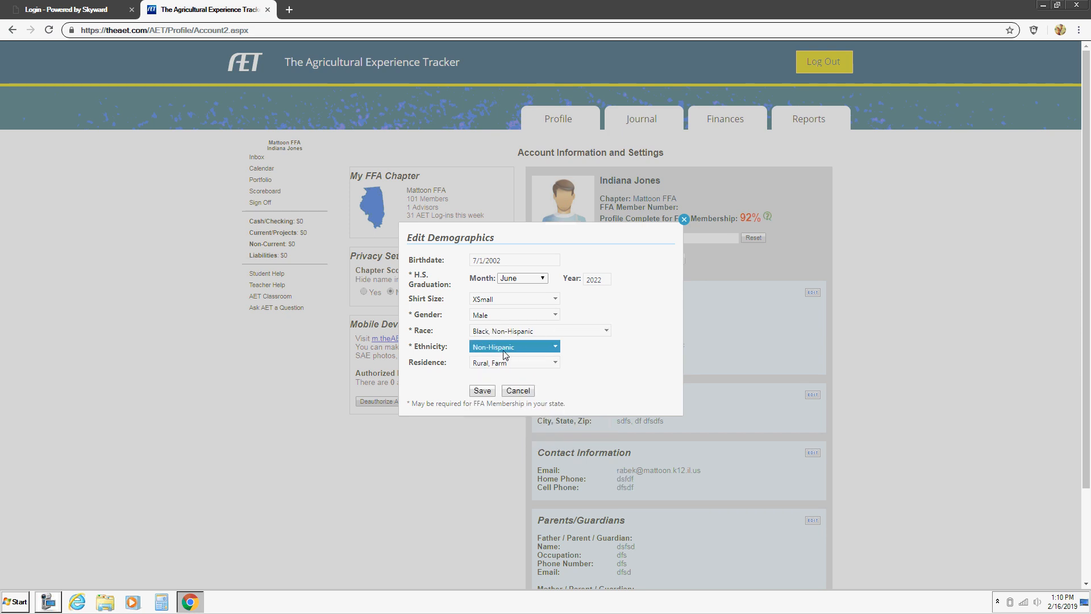
pyautogui.click(497, 382)
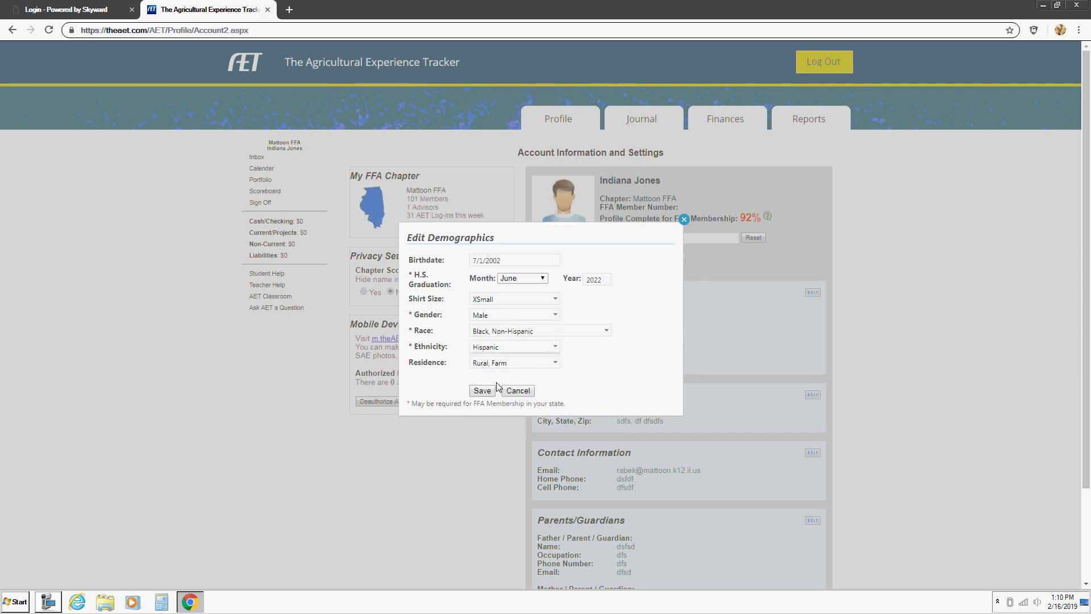
pyautogui.click(512, 348)
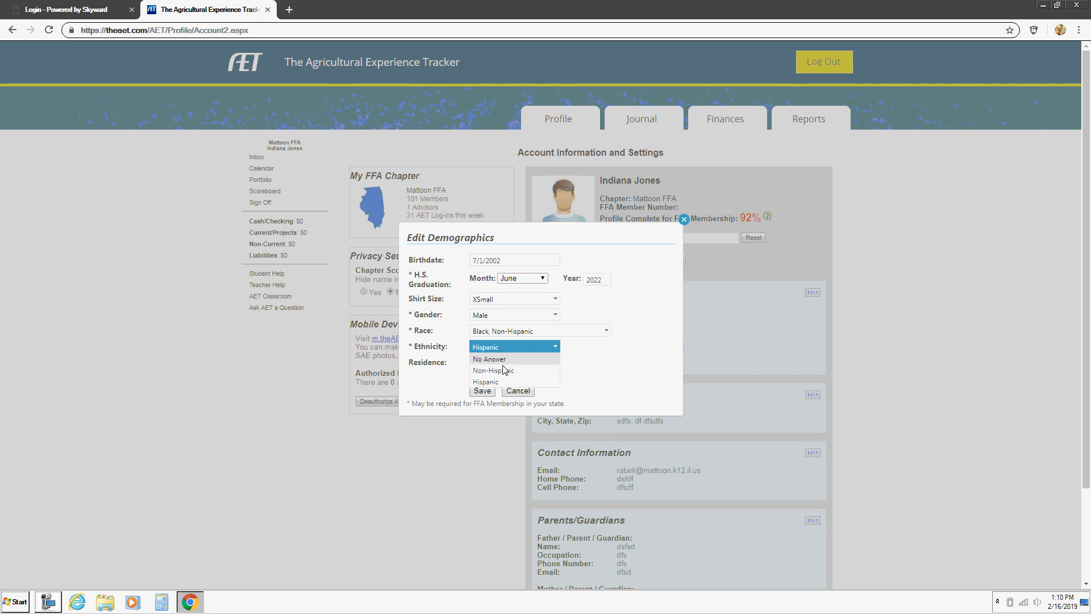
pyautogui.click(497, 369)
pyautogui.click(511, 364)
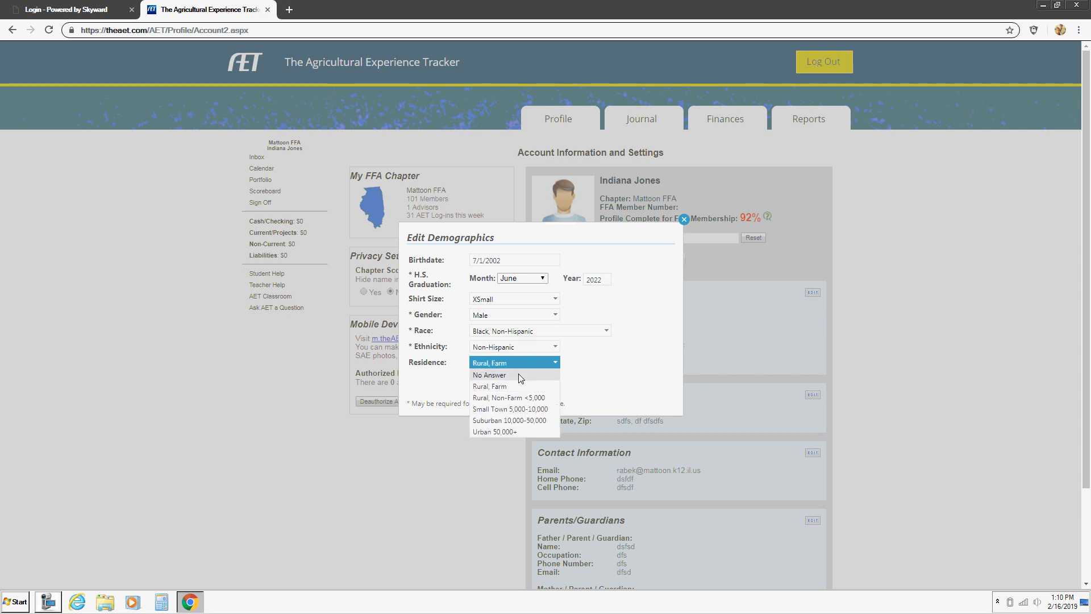
pyautogui.click(543, 422)
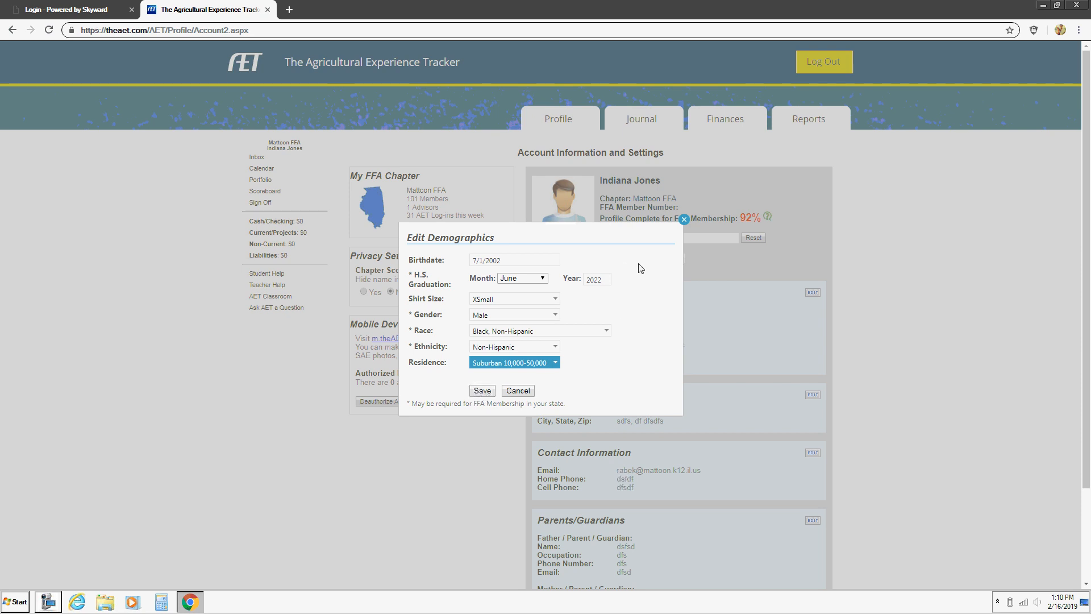
pyautogui.click(482, 390)
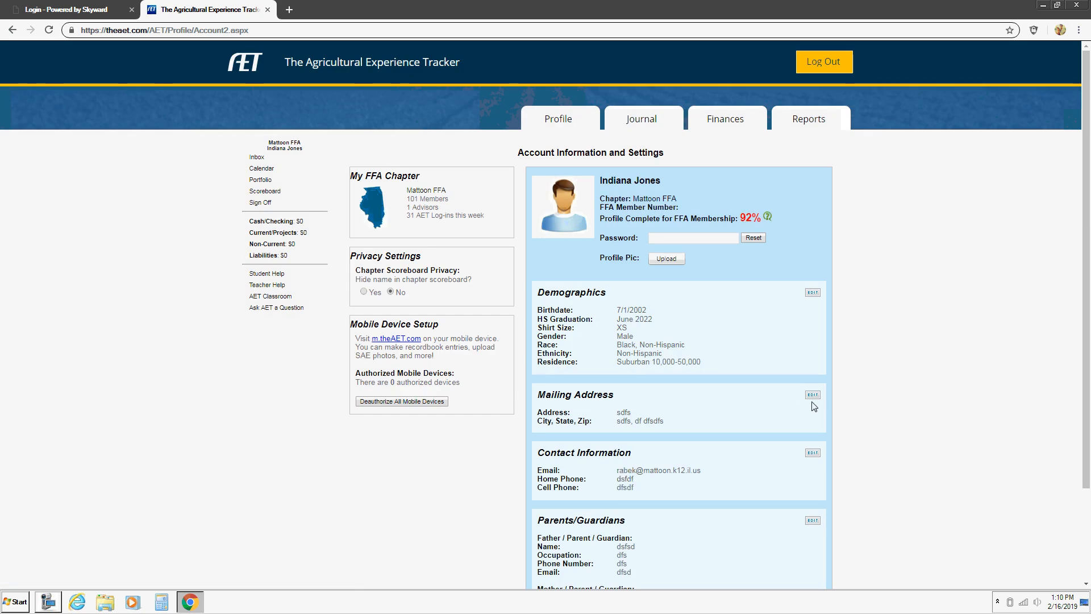
# Step: Manually enter the student's street, city, state and zip code and save the mailing address
pyautogui.click(814, 396)
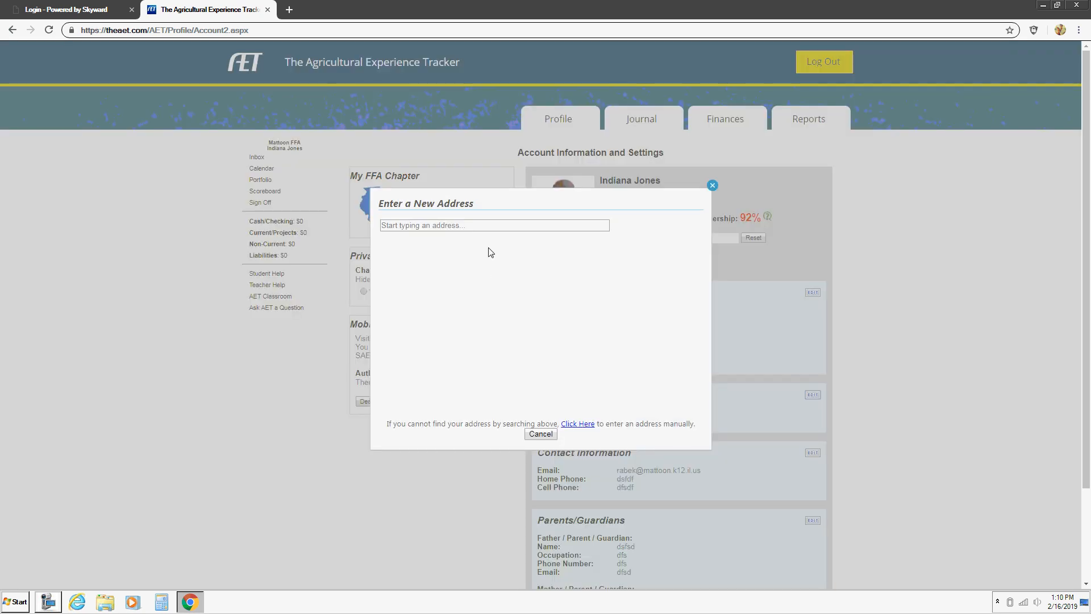
pyautogui.click(578, 423)
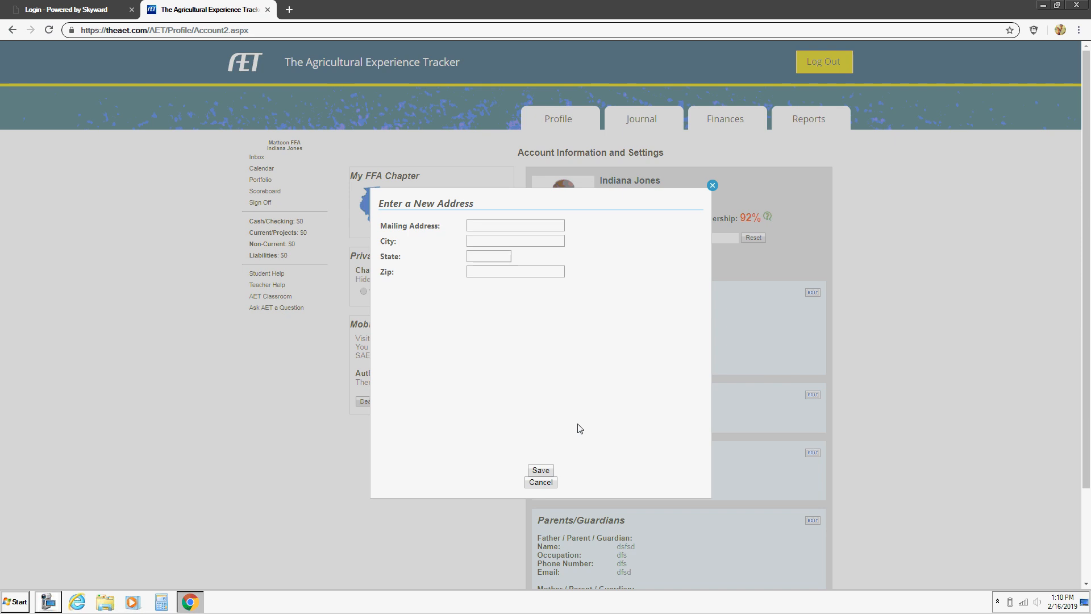
pyautogui.click(499, 224)
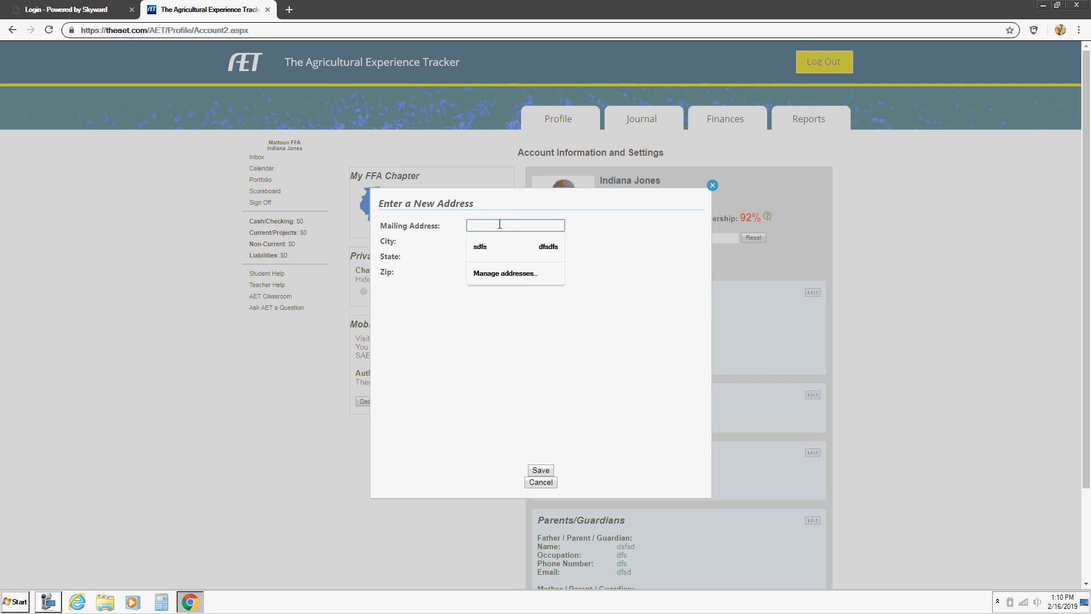
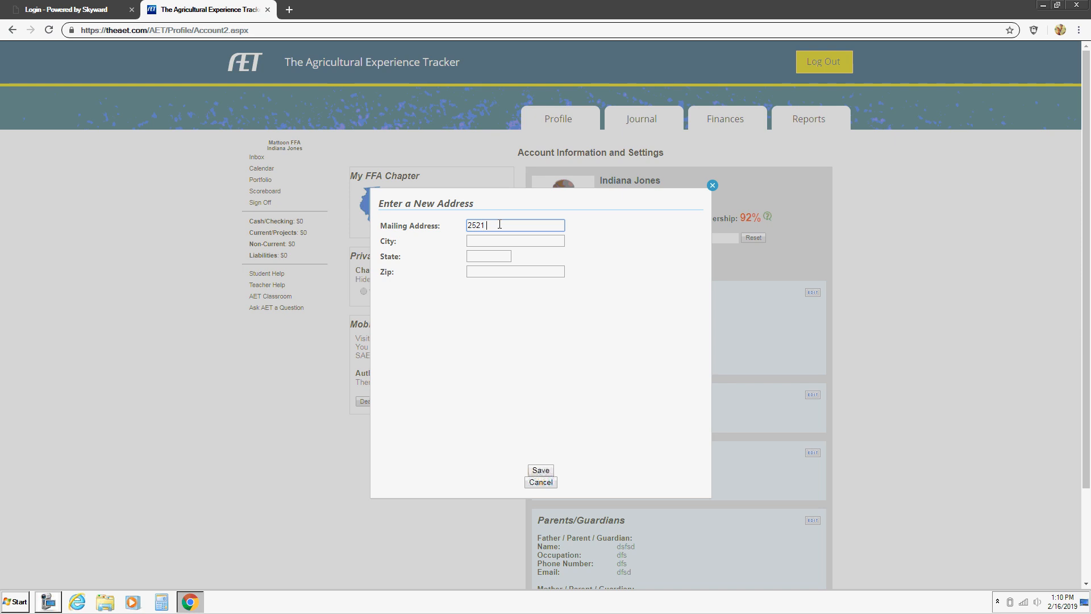
pyautogui.press('Tab')
pyautogui.write('Matto')
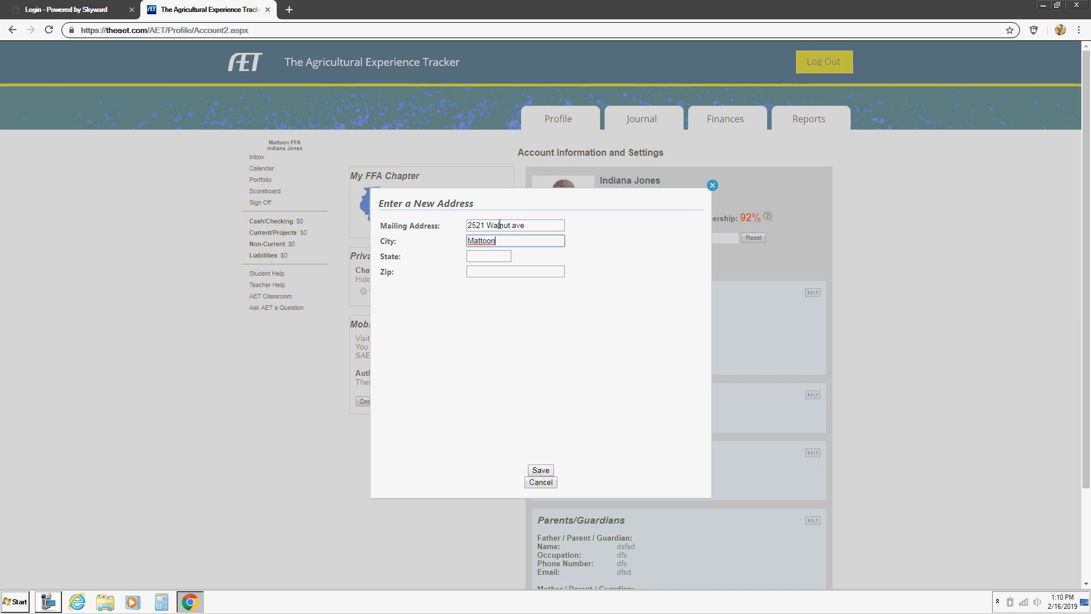
pyautogui.press('Tab')
pyautogui.press('Tab')
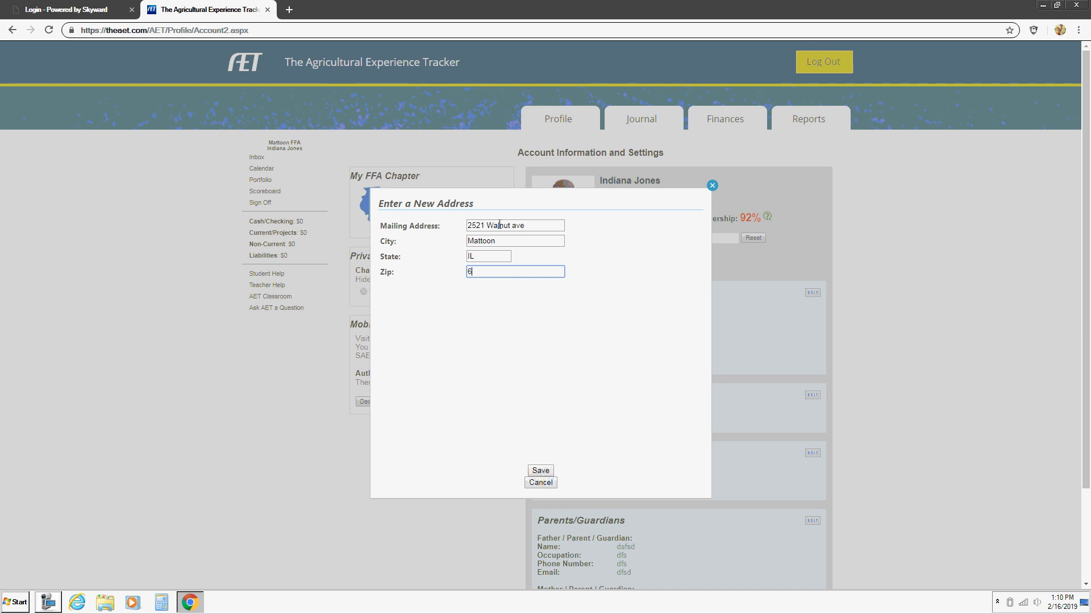
pyautogui.write('61938')
pyautogui.click(540, 471)
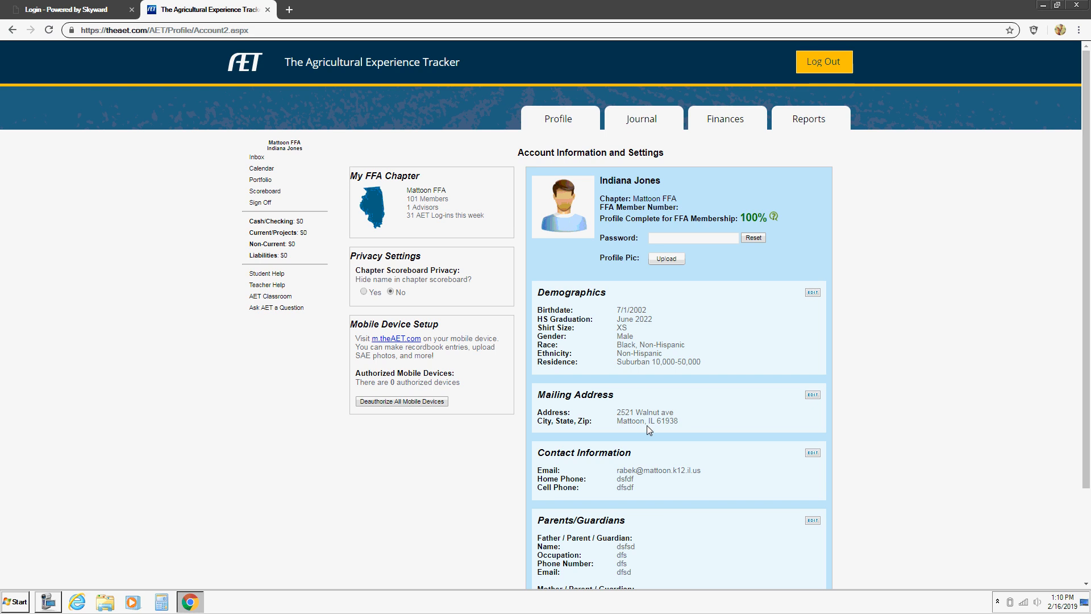
# Step: Overwrite the placeholder home and cell phones with the student's numbers, leaving carrier at None
pyautogui.click(812, 454)
pyautogui.click(520, 323)
pyautogui.moveTo(520, 322); pyautogui.dragTo(439, 325)
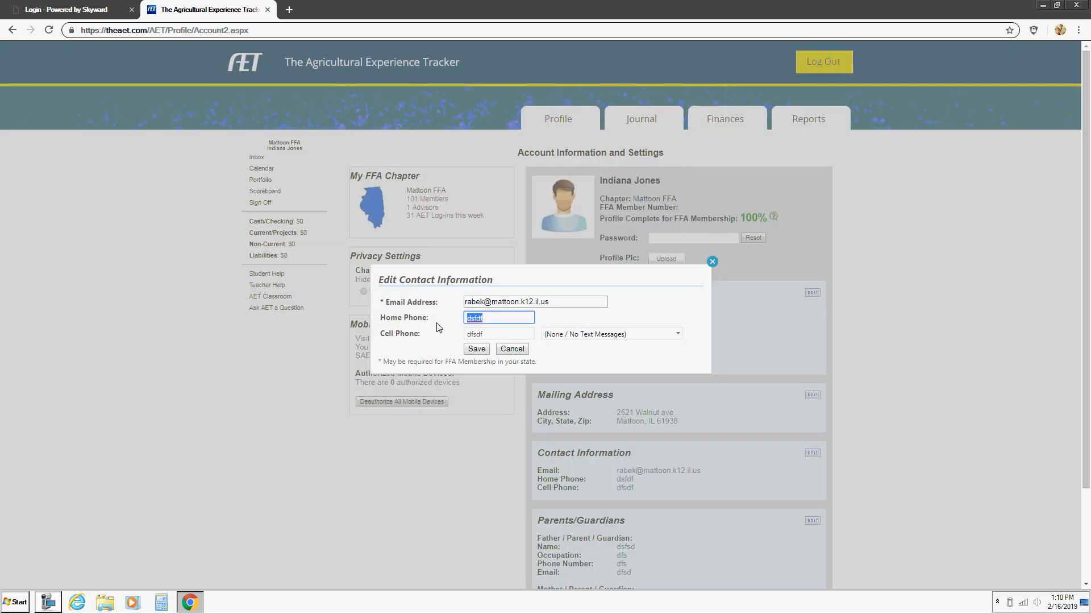
pyautogui.click(496, 333)
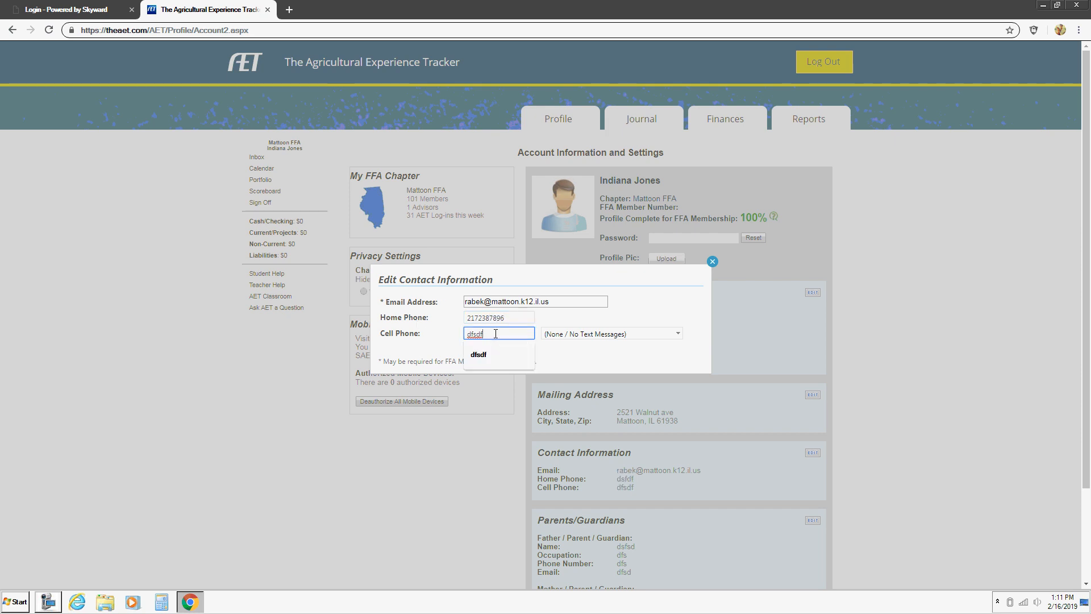
pyautogui.moveTo(496, 334); pyautogui.dragTo(433, 339)
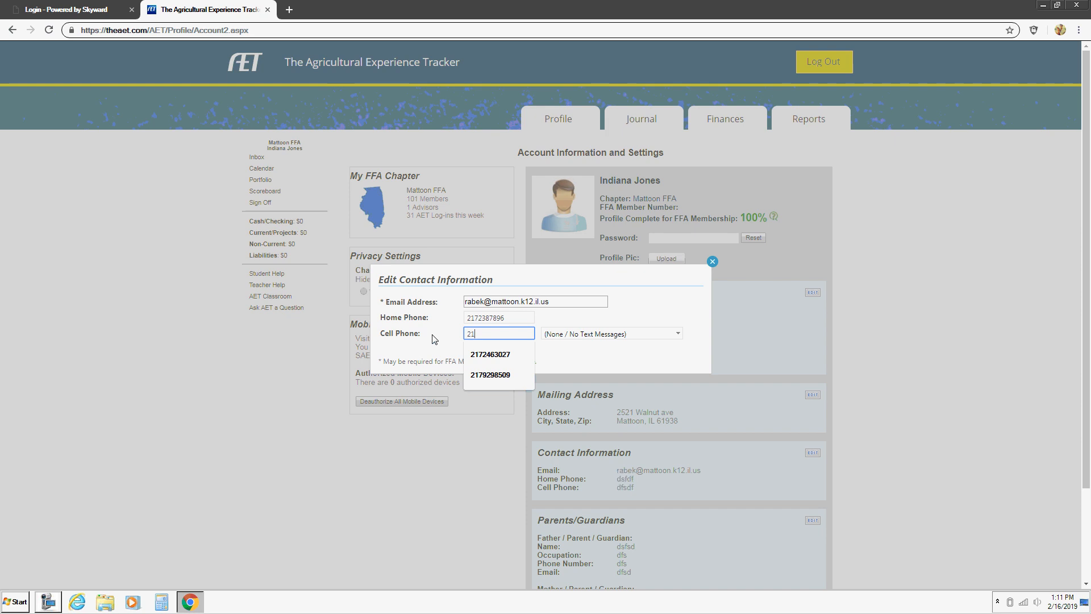
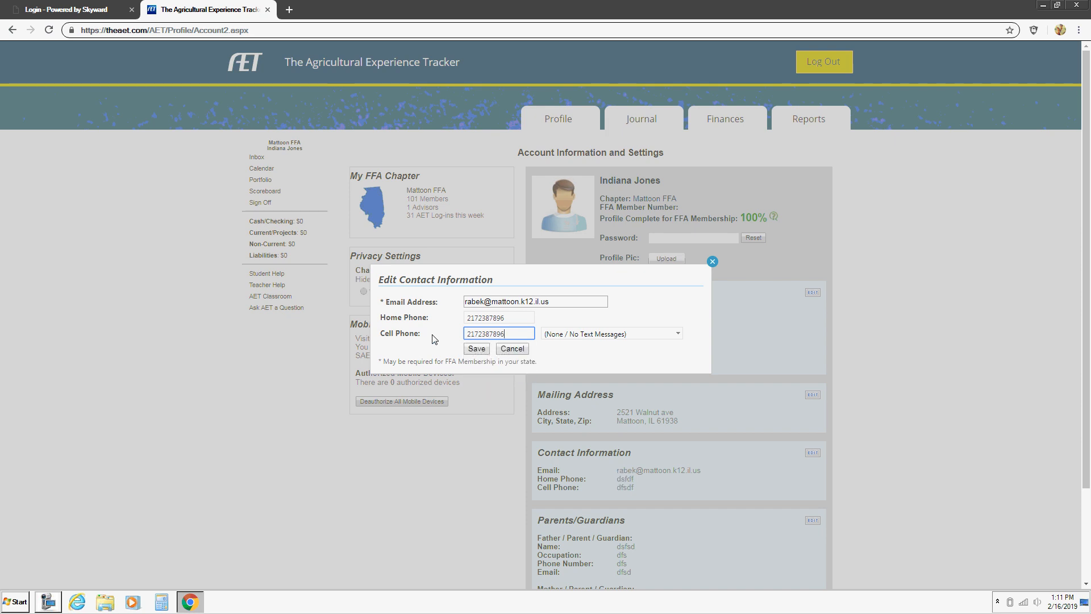
pyautogui.click(642, 329)
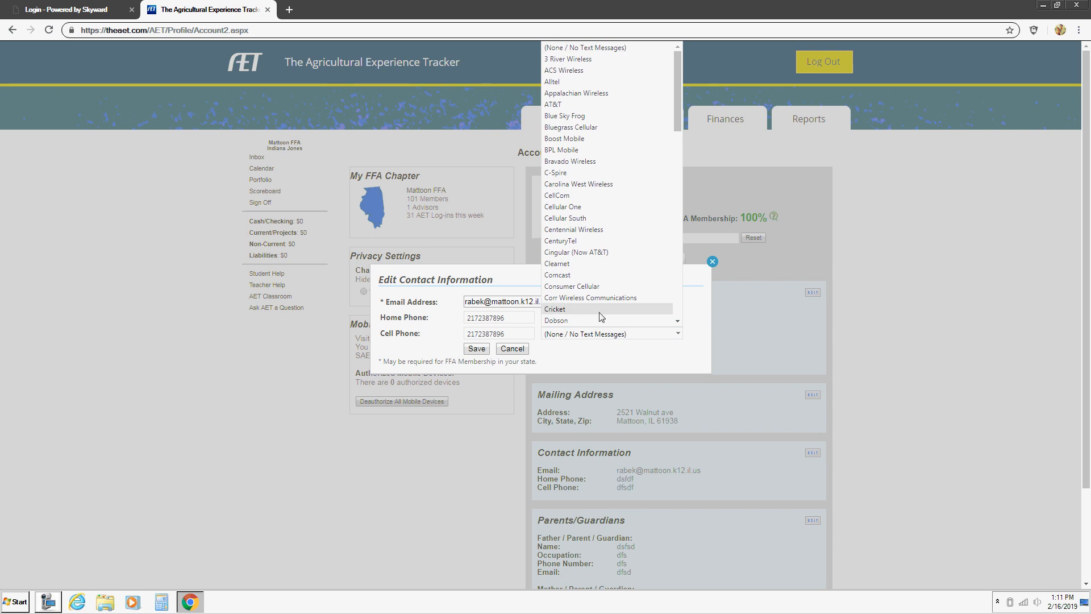
pyautogui.click(610, 49)
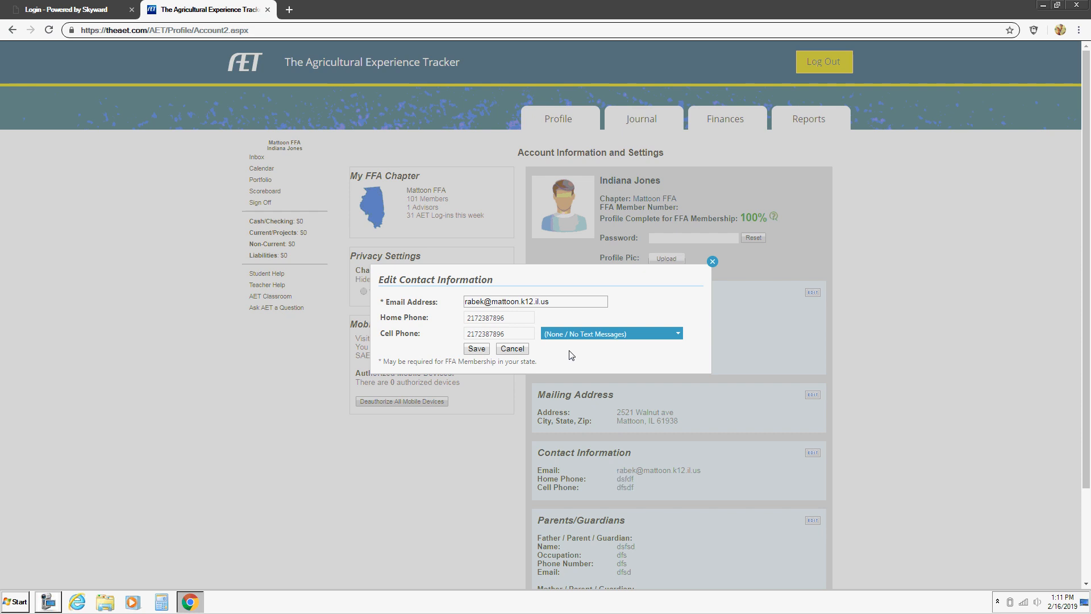
# Step: Save the contact information and check the Parents/Guardians form without changing it
pyautogui.click(479, 353)
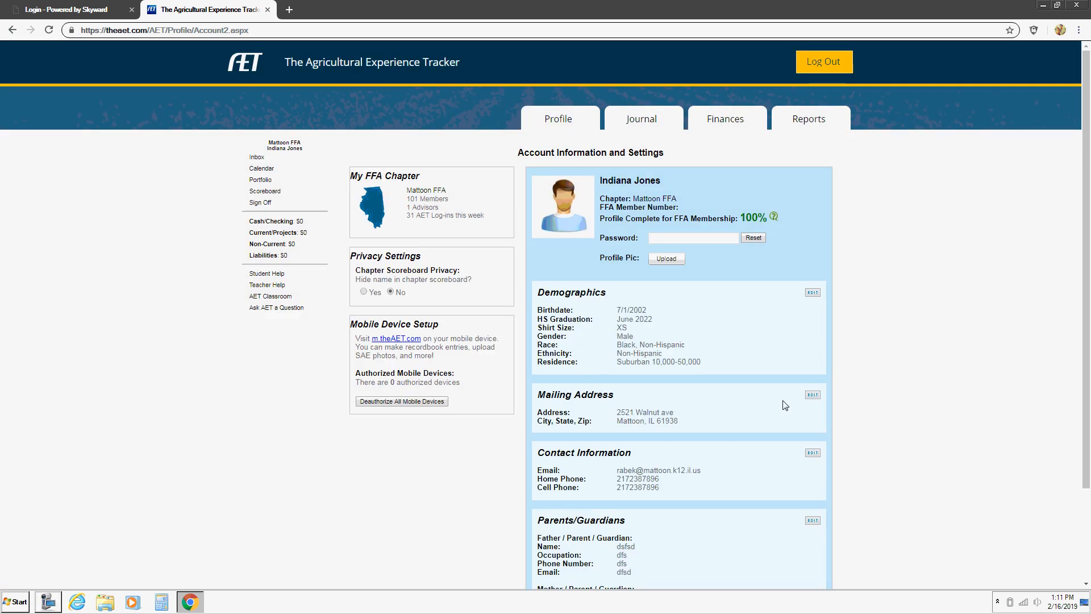
pyautogui.scroll(-3, 713, 364)
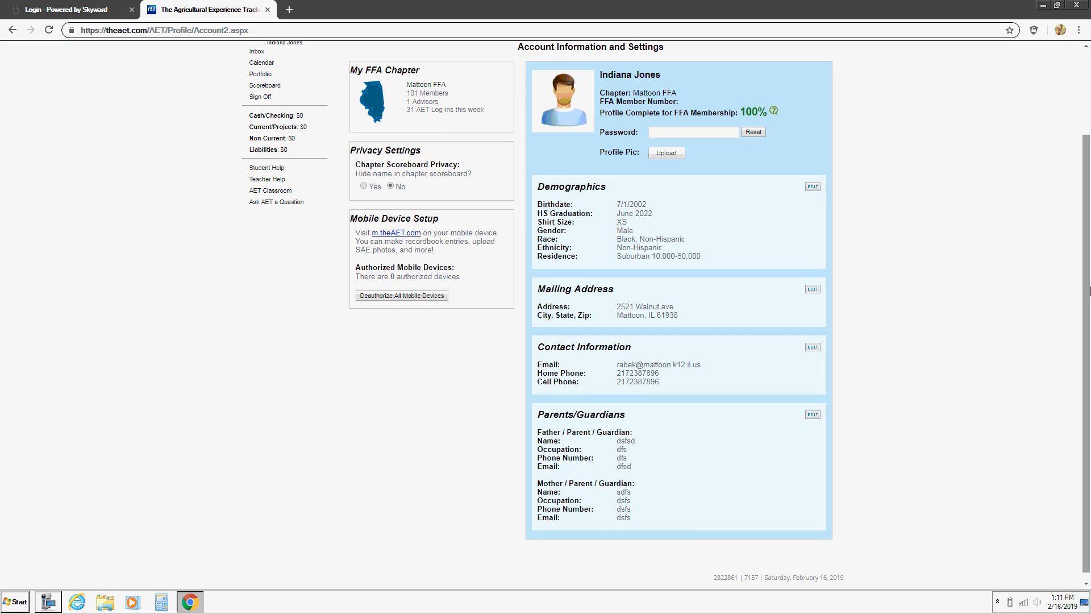
pyautogui.click(813, 416)
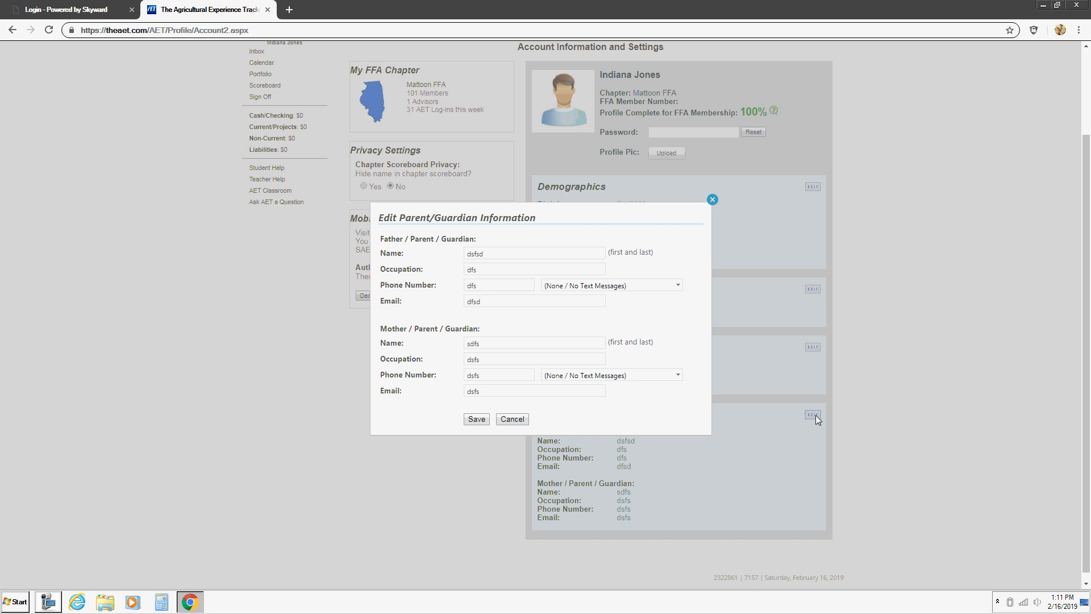
pyautogui.click(713, 200)
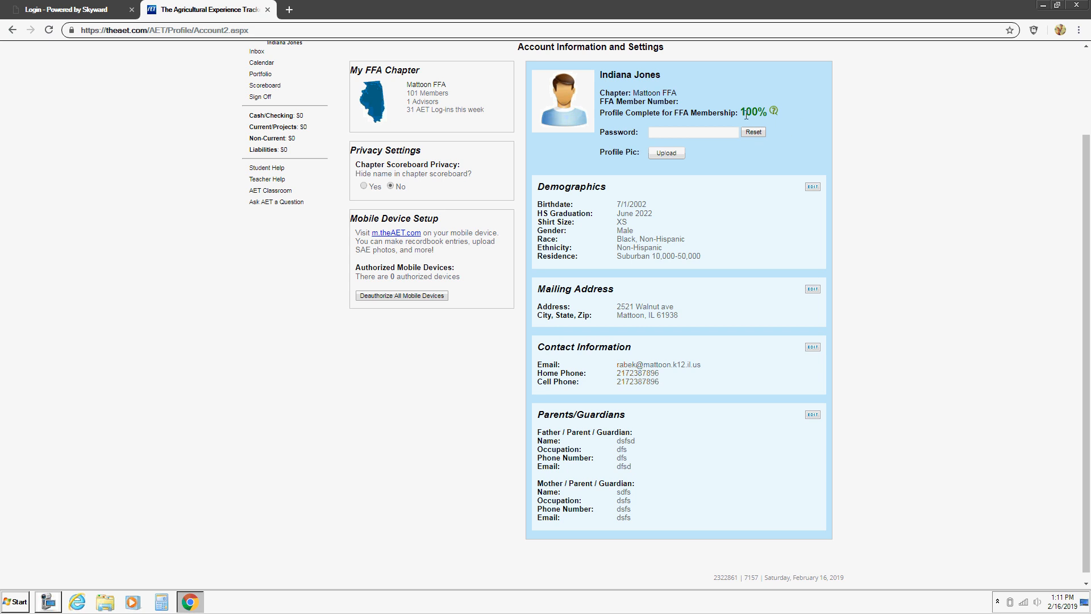
pyautogui.moveTo(740, 112); pyautogui.dragTo(782, 115)
pyautogui.click(814, 126)
pyautogui.moveTo(1085, 237); pyautogui.dragTo(1069, 149)
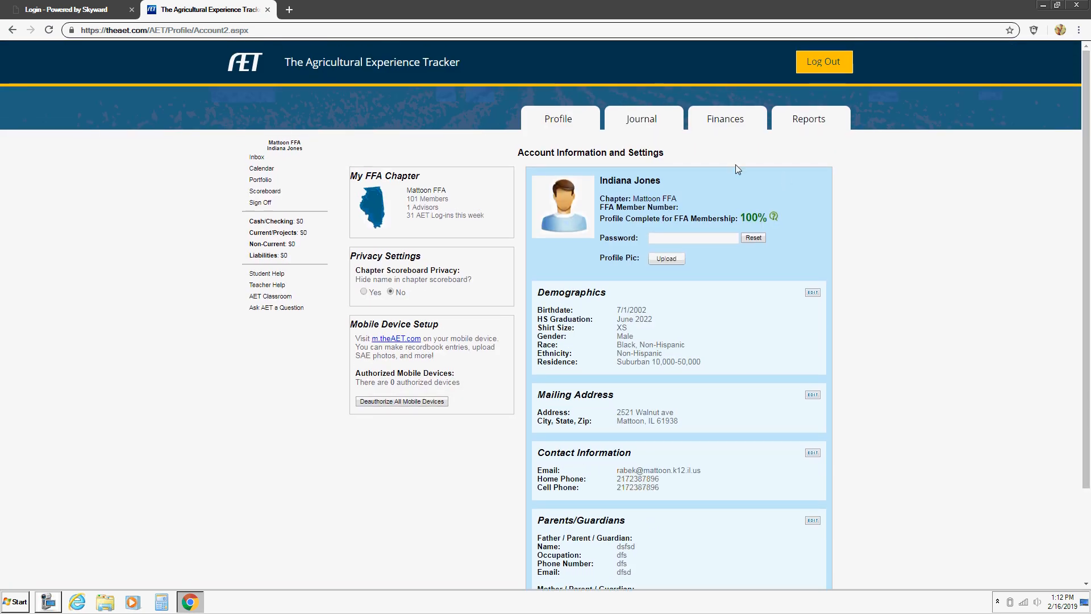
# Step: Open the resume information page from Profile and view the empty JudgingCard Results section
pyautogui.click(559, 117)
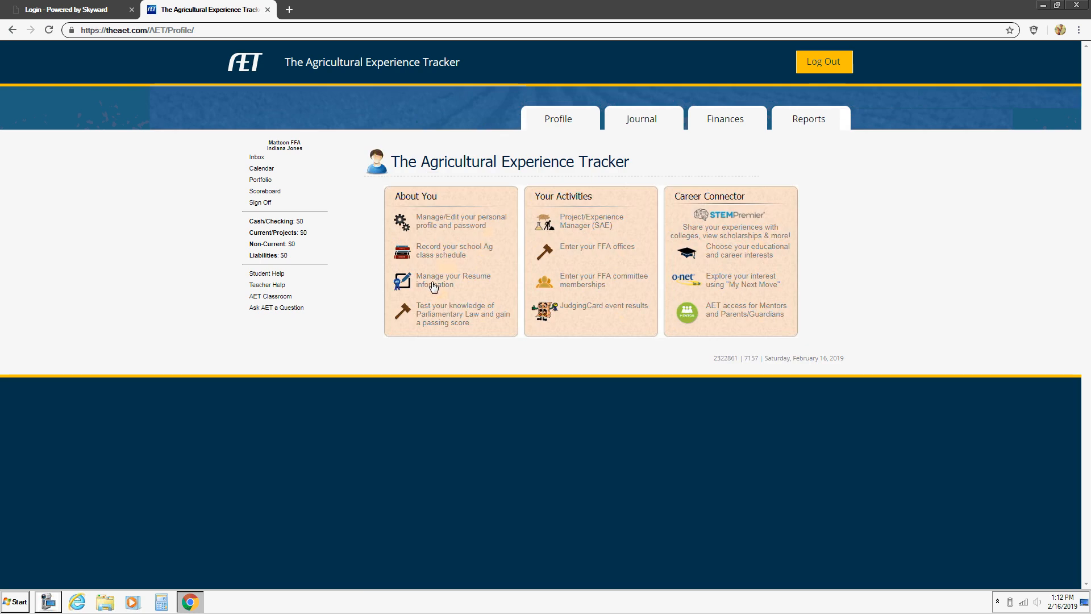
pyautogui.click(433, 285)
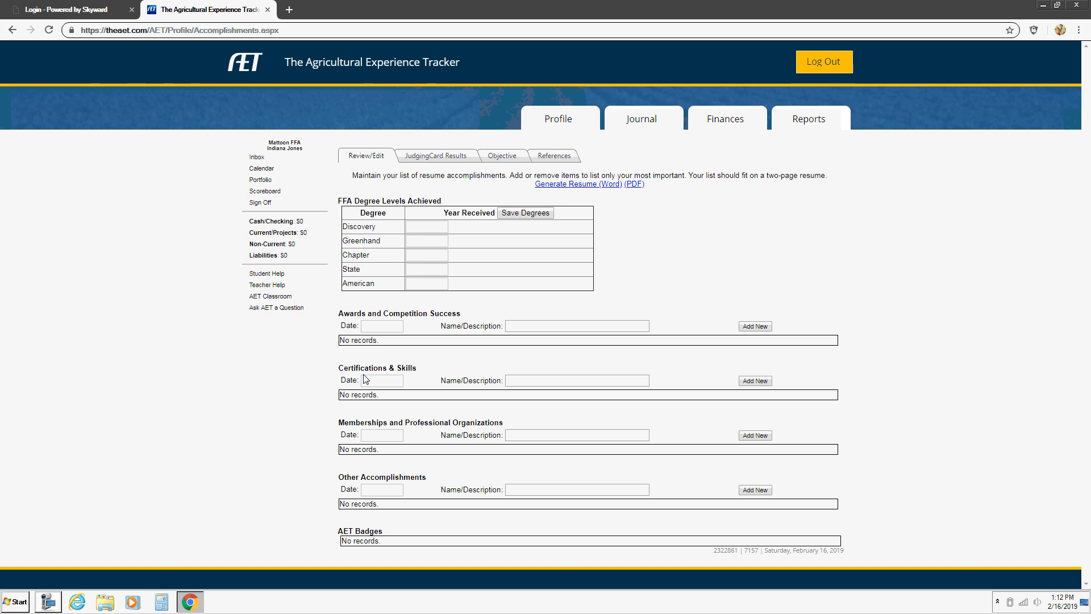
pyautogui.moveTo(371, 369); pyautogui.dragTo(410, 368)
pyautogui.click(417, 374)
pyautogui.click(444, 162)
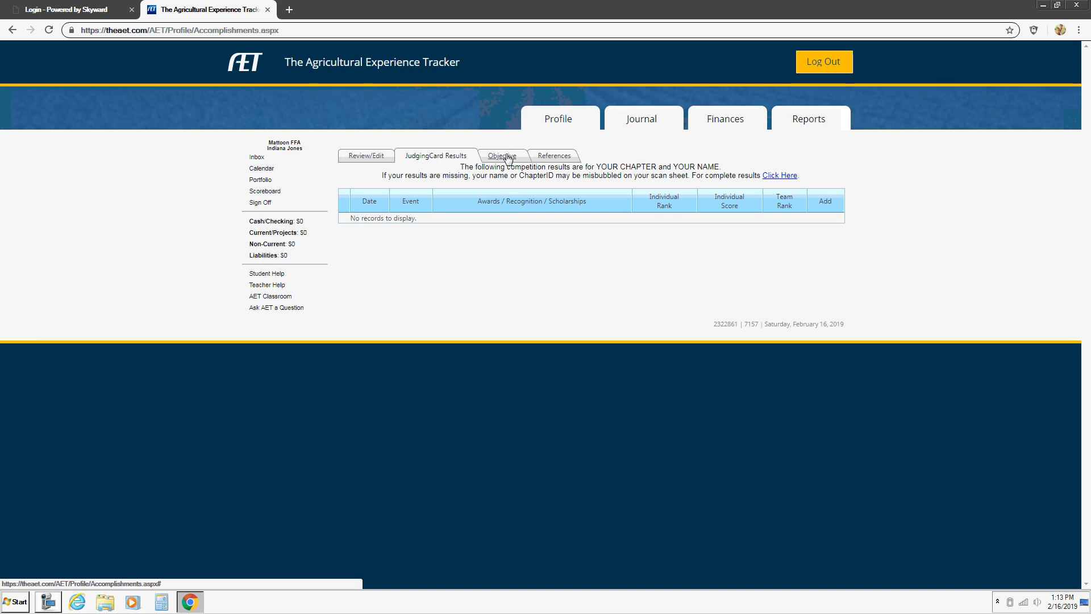
# Step: Switch to the Objective section and place the cursor in the career-goals box
pyautogui.click(508, 157)
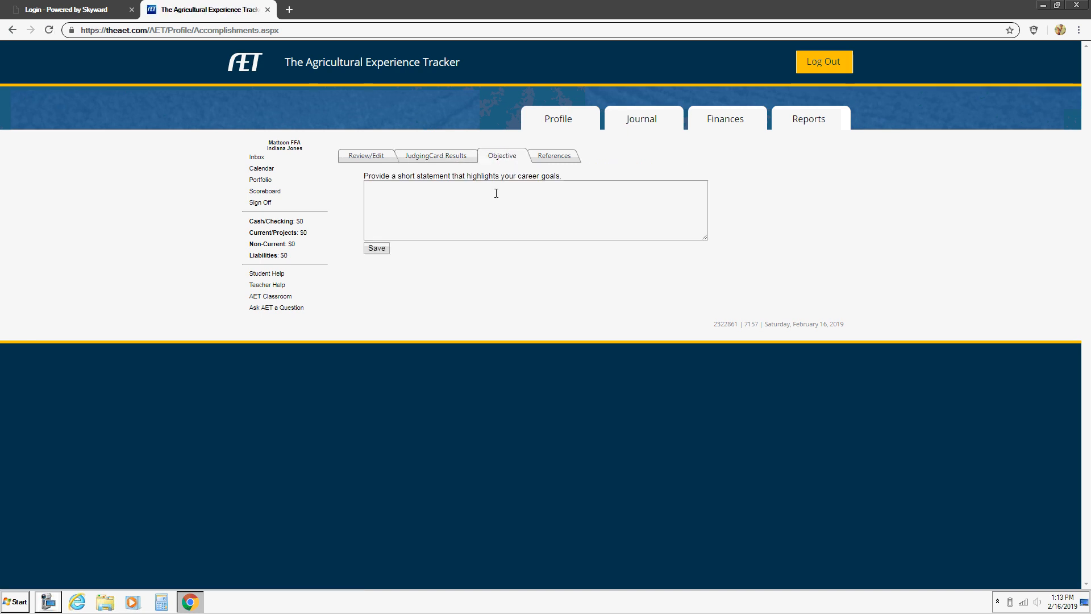
pyautogui.click(497, 193)
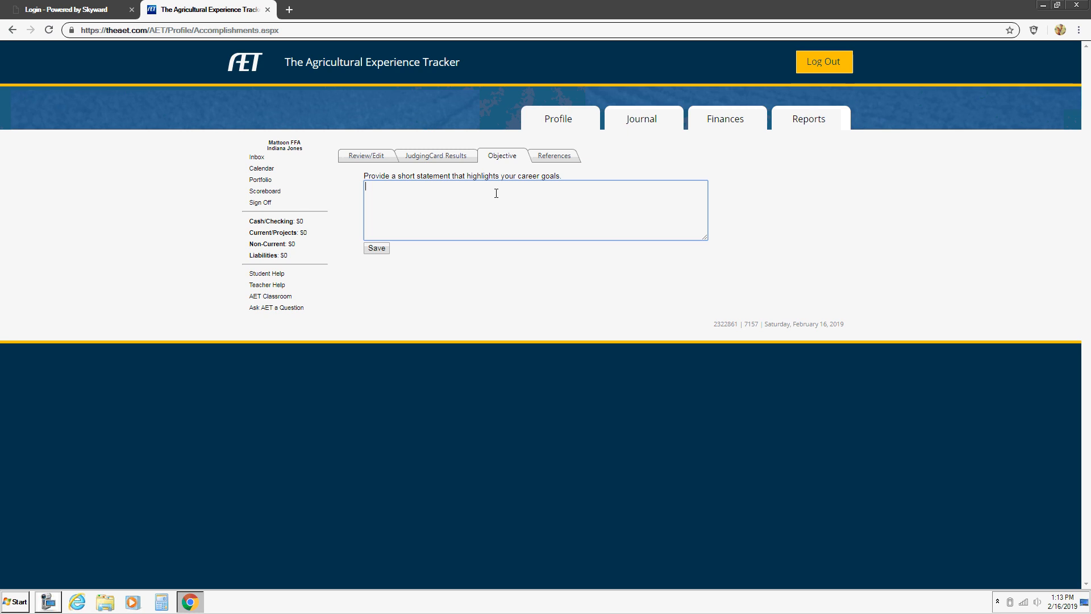
# Step: Save the objective 'I plan to attend a 4 year university and work in the construction industry'
pyautogui.write('I plan to attend a 4 year university and work in the constur')
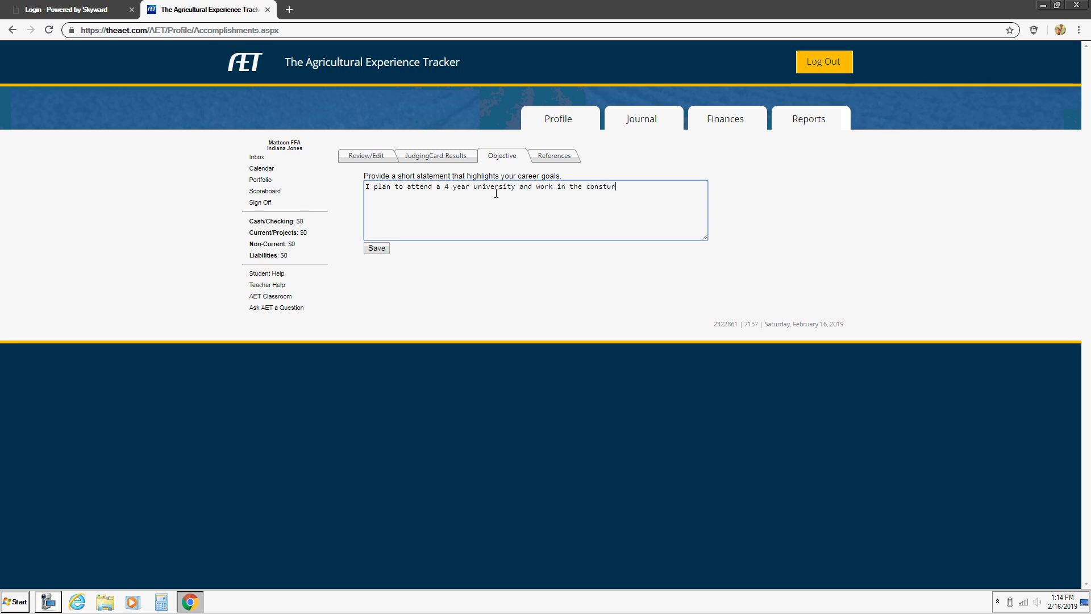
pyautogui.write('ction industry.')
pyautogui.rightClick(600, 192)
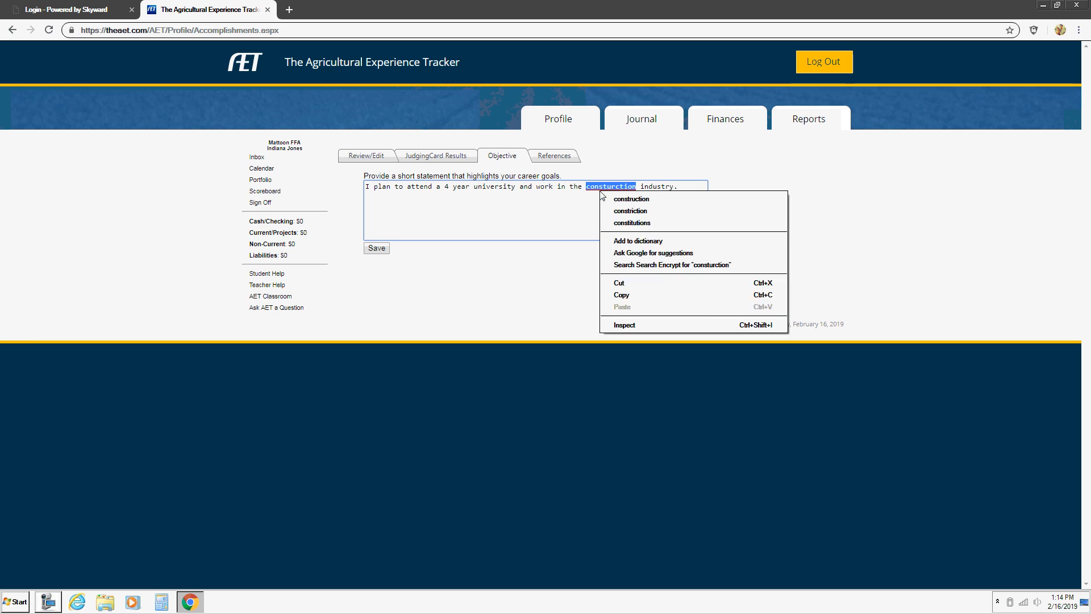
pyautogui.click(620, 199)
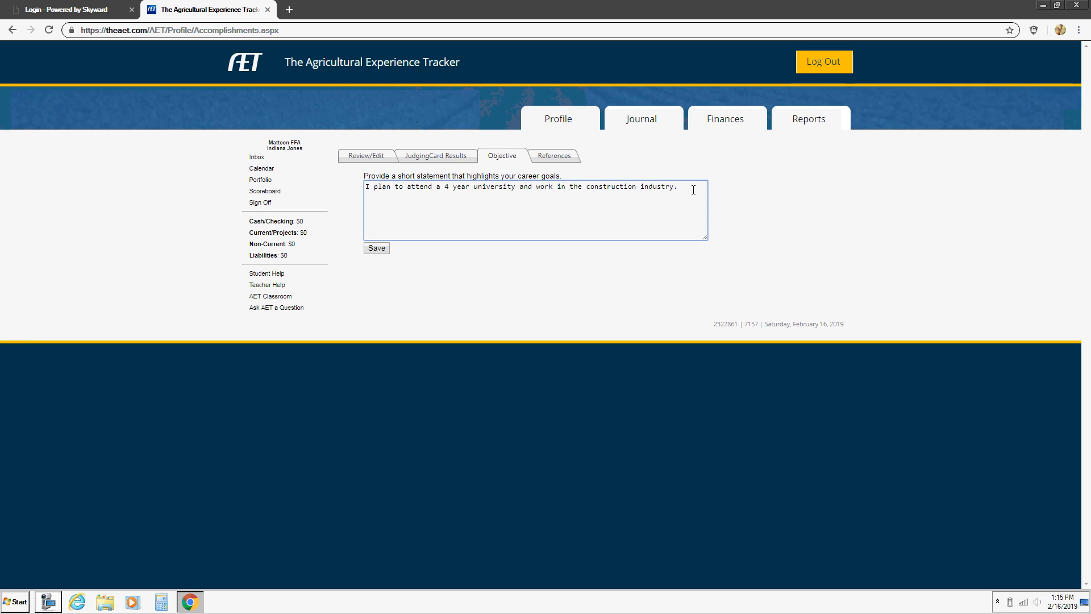
pyautogui.write('e')
pyautogui.click(378, 250)
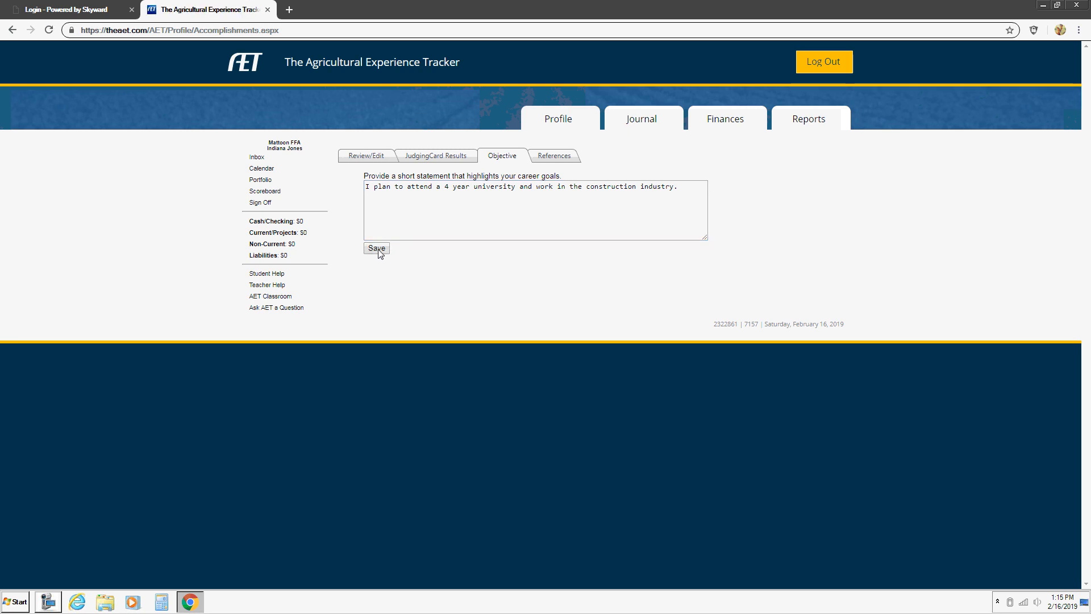
pyautogui.click(376, 248)
# Step: Add and save a reference with the person's name, street address, city, state, zip and phone
pyautogui.click(566, 158)
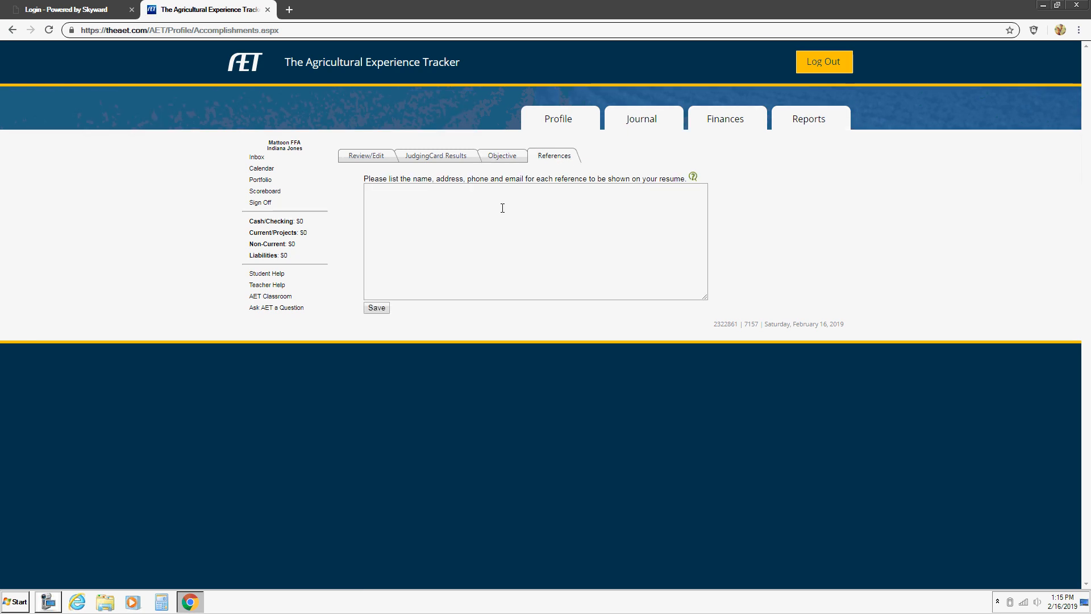
pyautogui.click(438, 241)
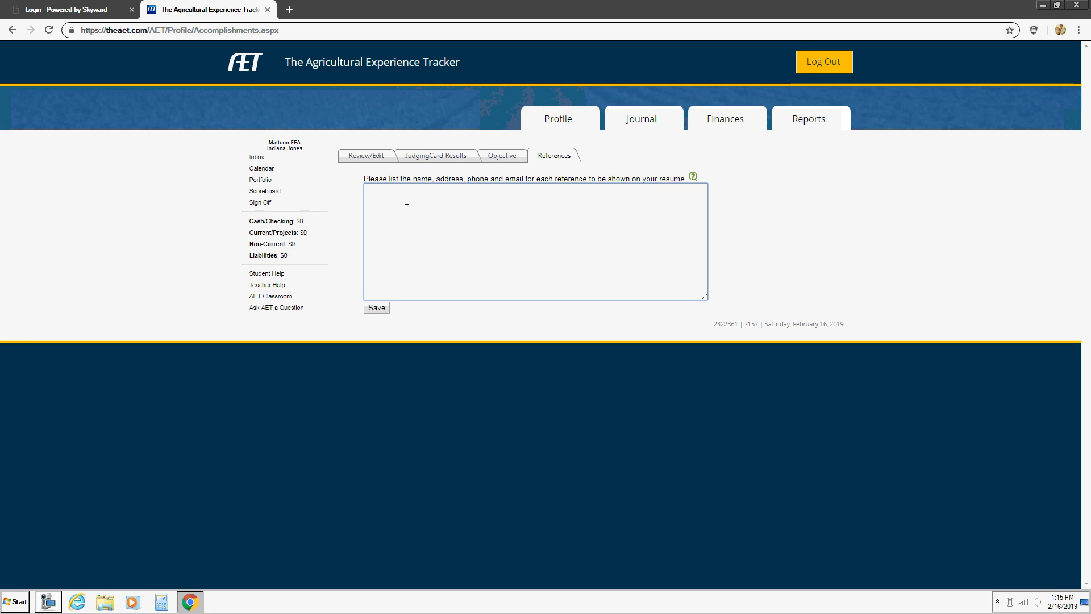
pyautogui.write('arl ')
pyautogui.write('Ra')
pyautogui.press('Delete')
pyautogui.click(439, 213)
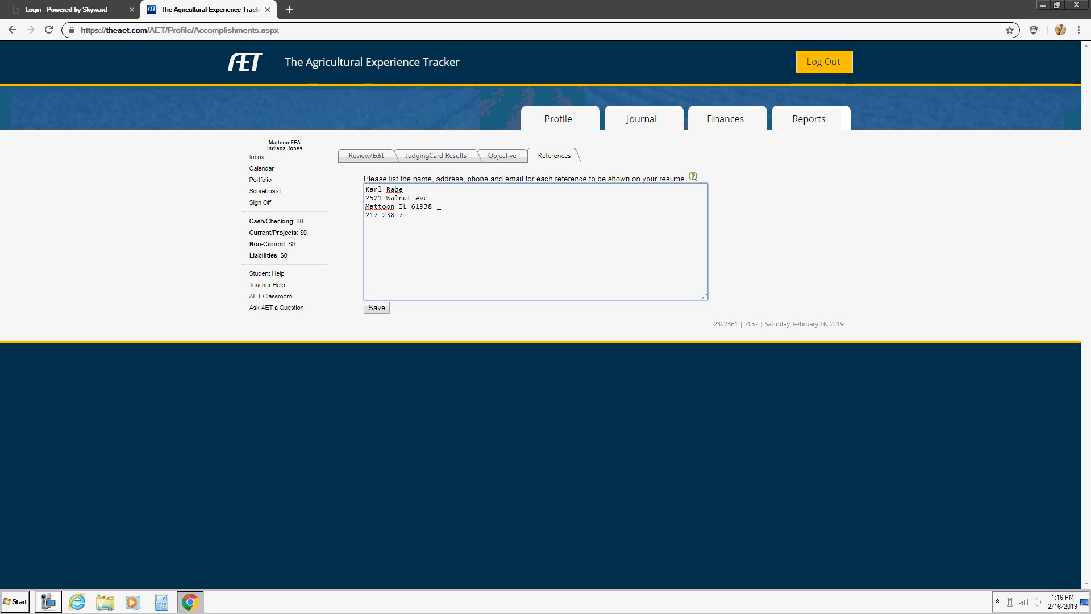
pyautogui.press('Return')
pyautogui.press('Return')
pyautogui.click(376, 310)
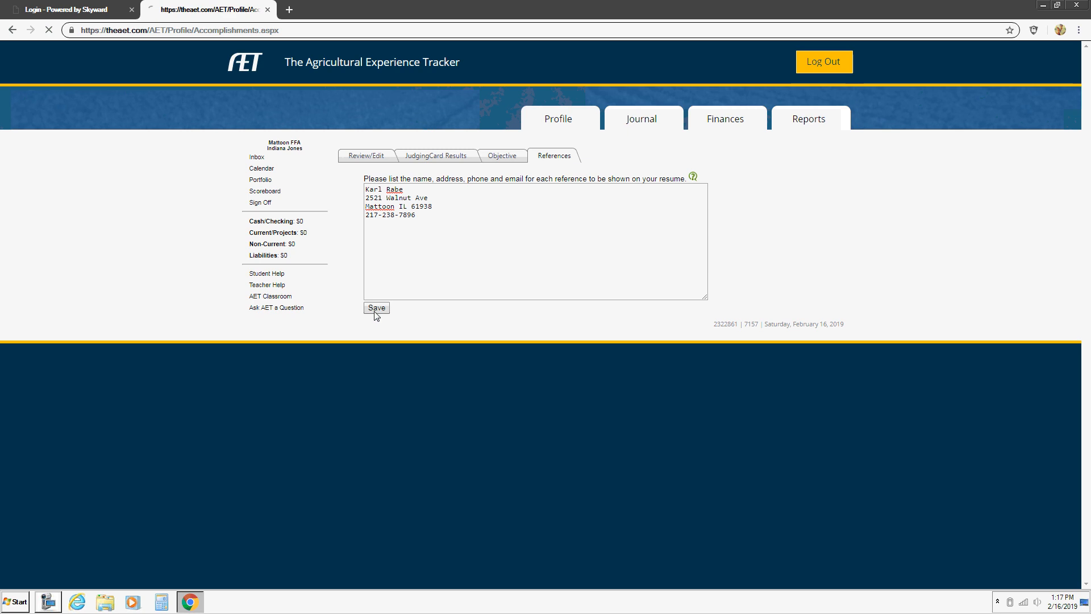
# Step: From the Review/Edit overview, generate the Word resume and open the downloaded .doc file in Word
pyautogui.click(367, 157)
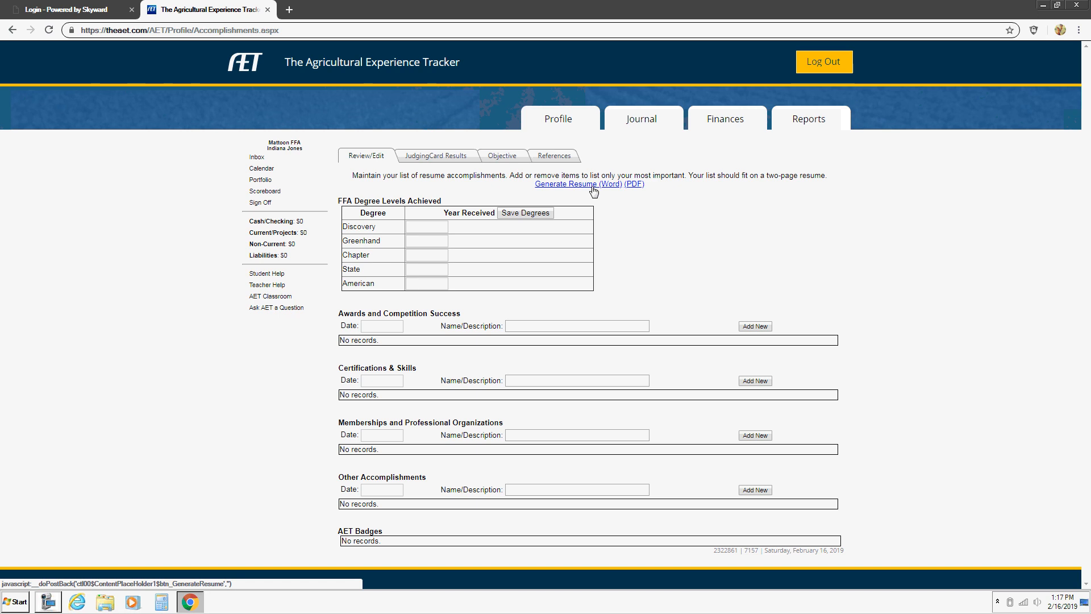
pyautogui.click(593, 187)
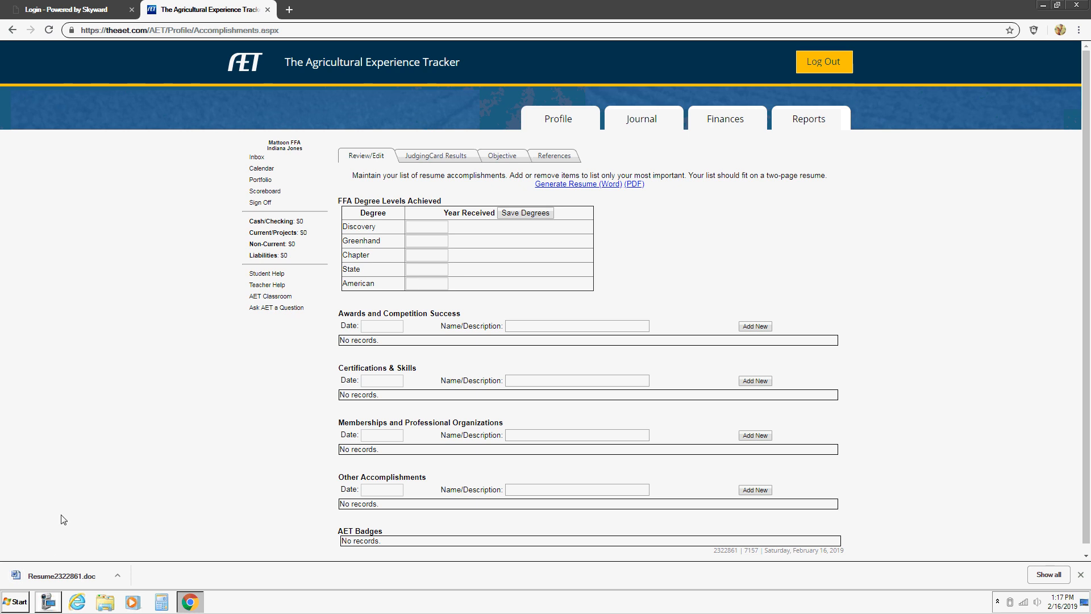
pyautogui.click(56, 573)
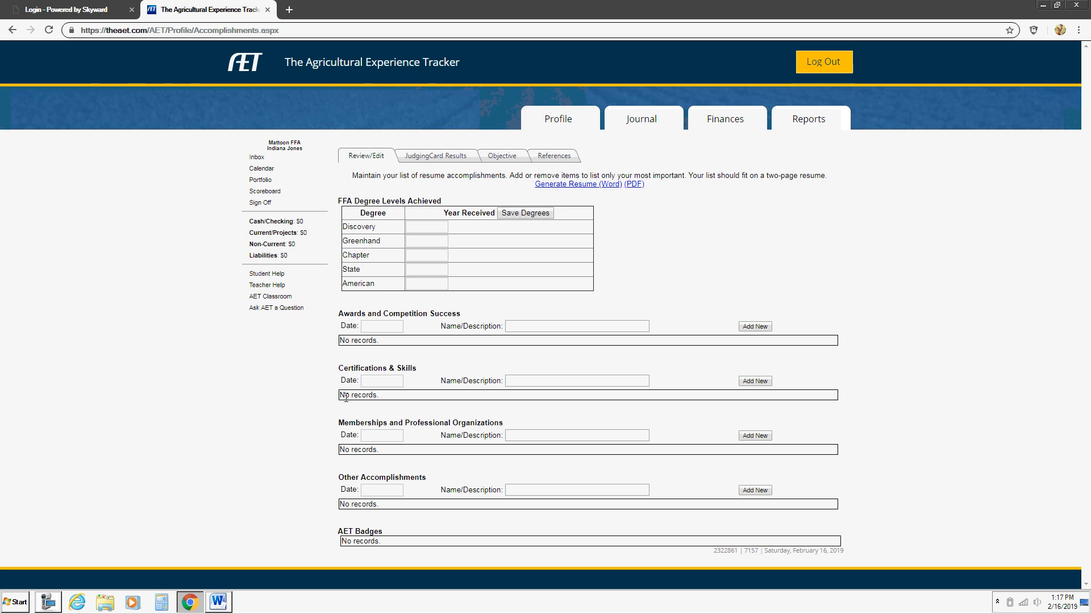
pyautogui.click(218, 600)
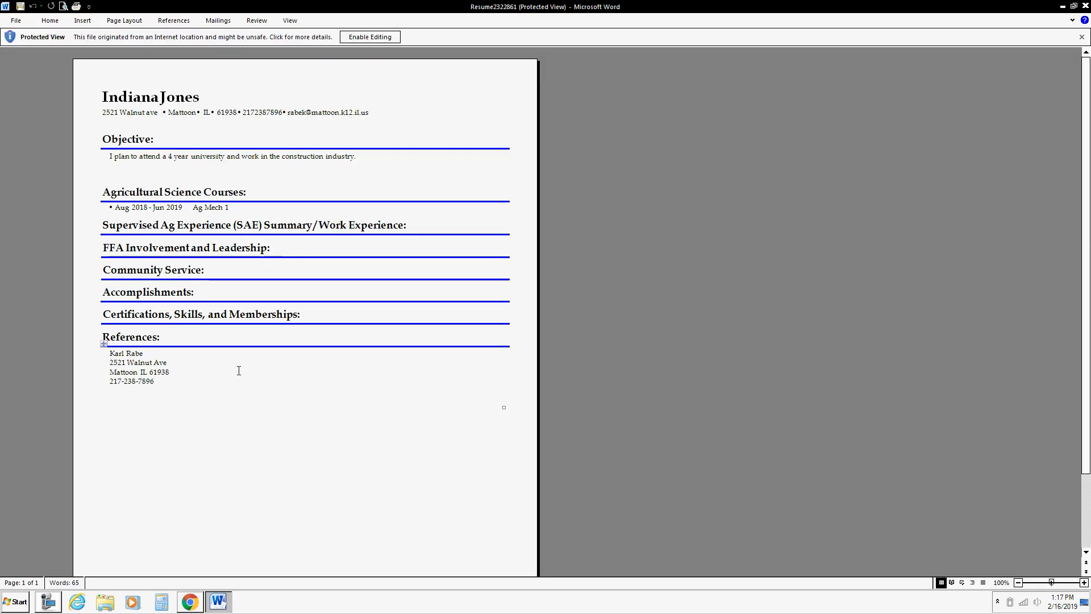
# Step: Review the resume's Community Service, Accomplishments, and Certifications, Skills and Memberships sections
pyautogui.click(234, 270)
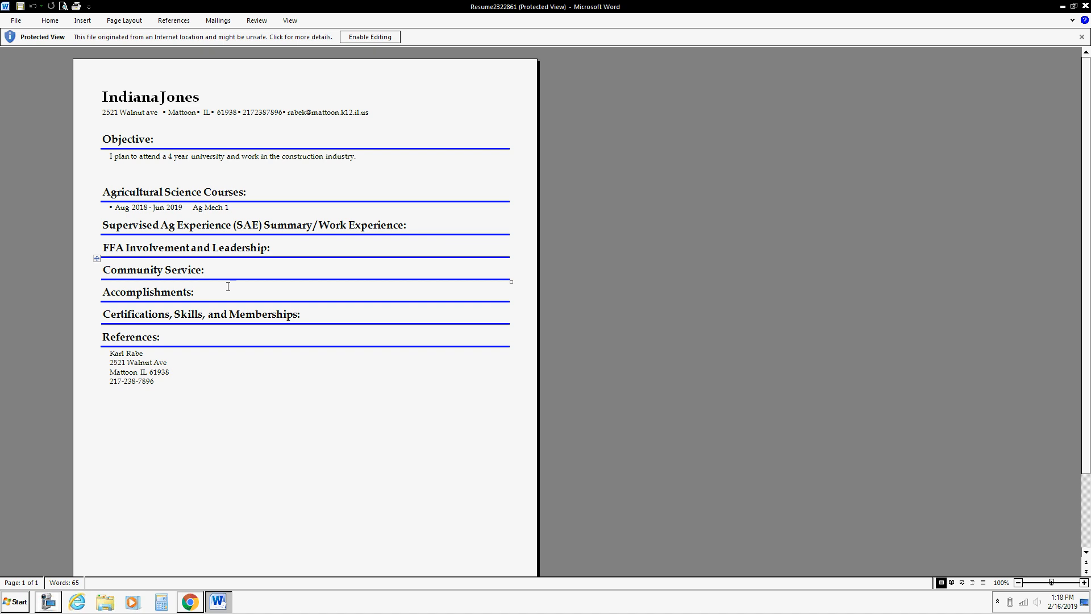
pyautogui.click(222, 295)
pyautogui.click(318, 313)
# Step: Point out the name heading, Objective, Ag Mech 1 course and reference address, then minimize Word
pyautogui.moveTo(122, 95); pyautogui.dragTo(353, 115)
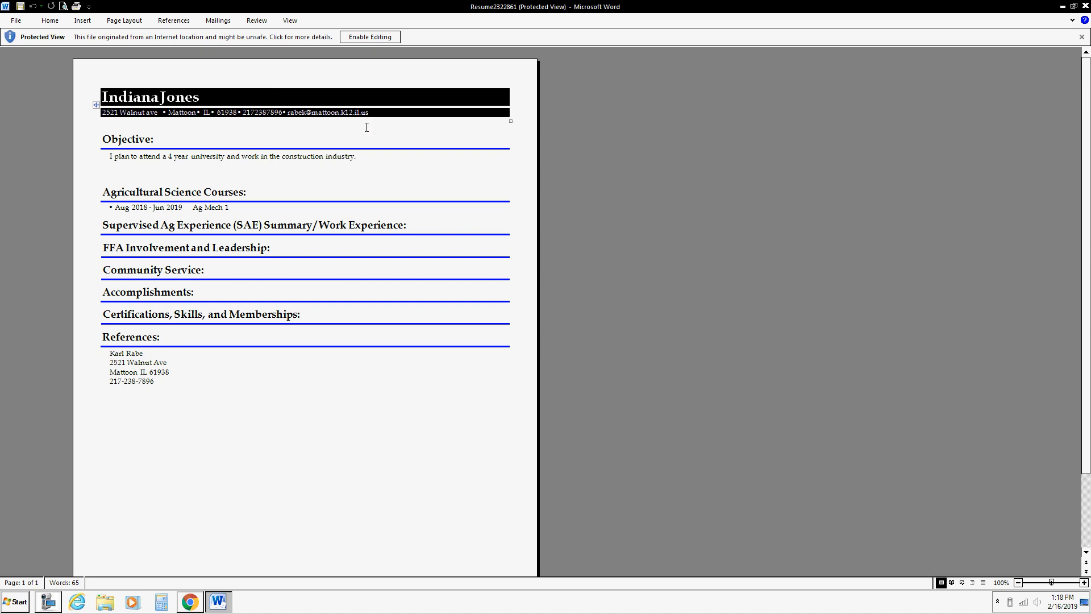
pyautogui.doubleClick(362, 130)
pyautogui.click(350, 165)
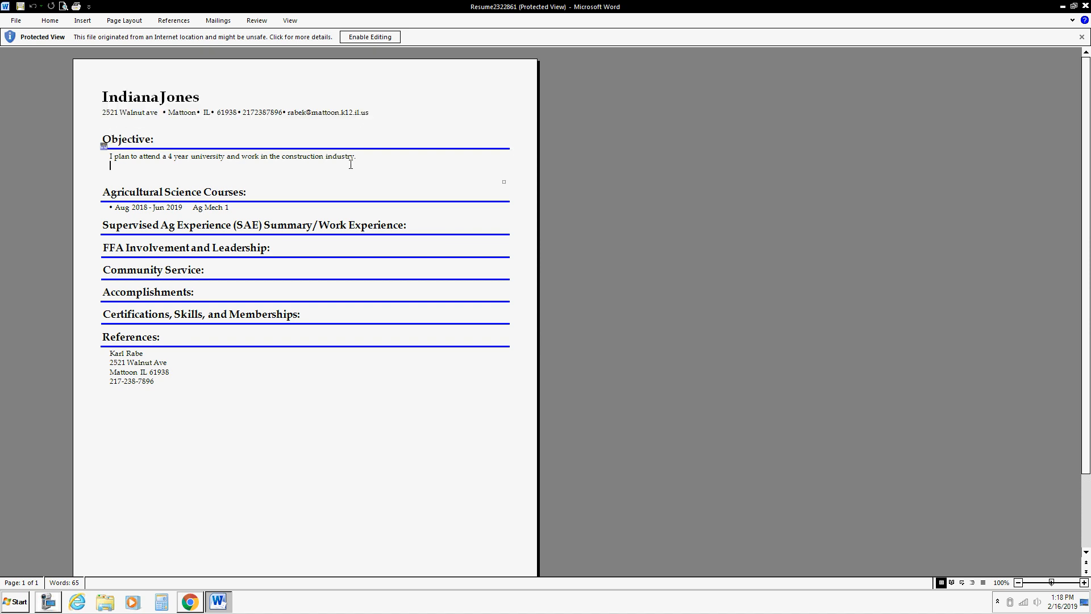
pyautogui.click(247, 210)
pyautogui.click(201, 365)
pyautogui.click(1062, 7)
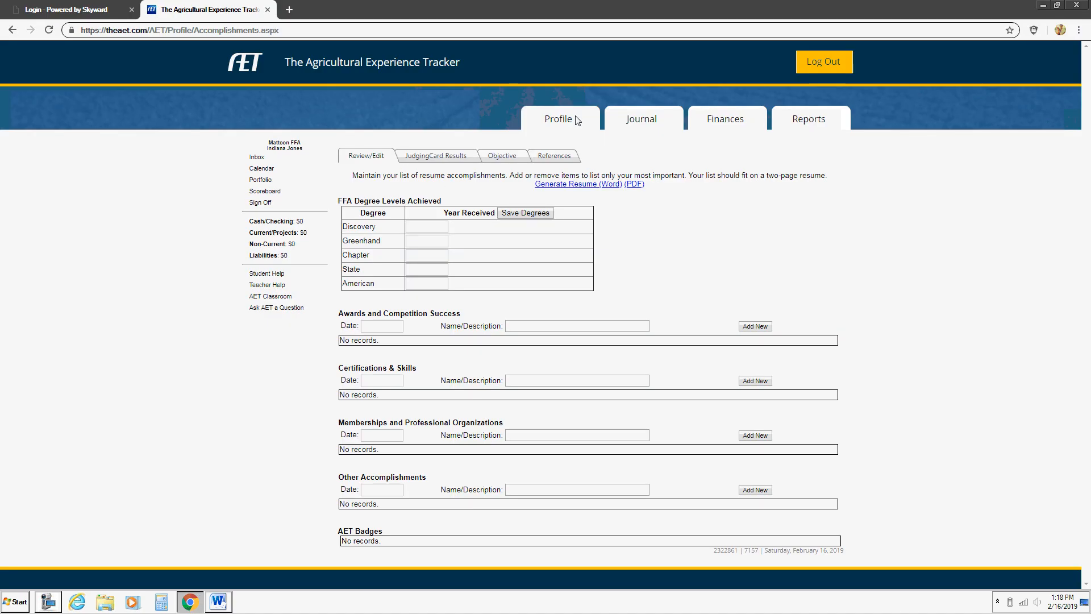
# Step: From the Profile page, open My Ag Classes showing Ag Mech 1 for 2018-19
pyautogui.click(558, 118)
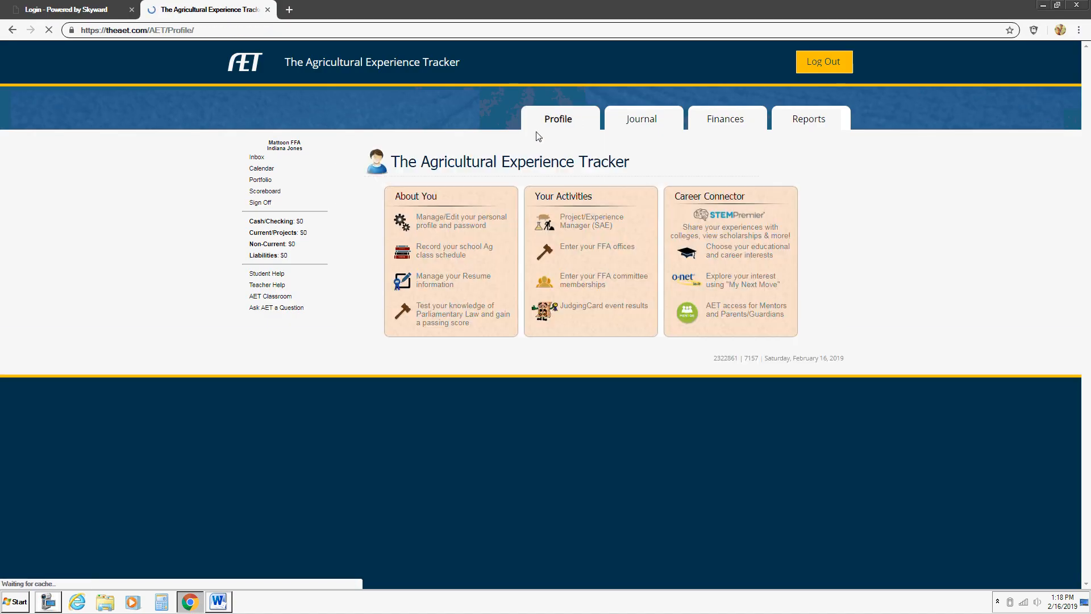
pyautogui.click(445, 251)
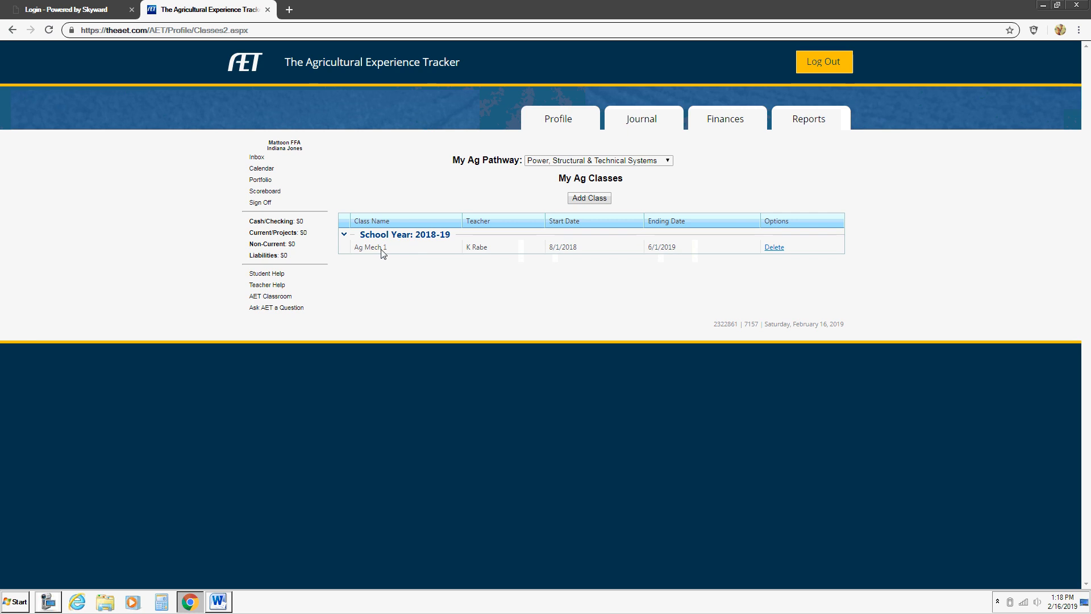
# Step: Add Ag Mech 2 to the schedule, delete it again, and return to the Word resume
pyautogui.click(591, 202)
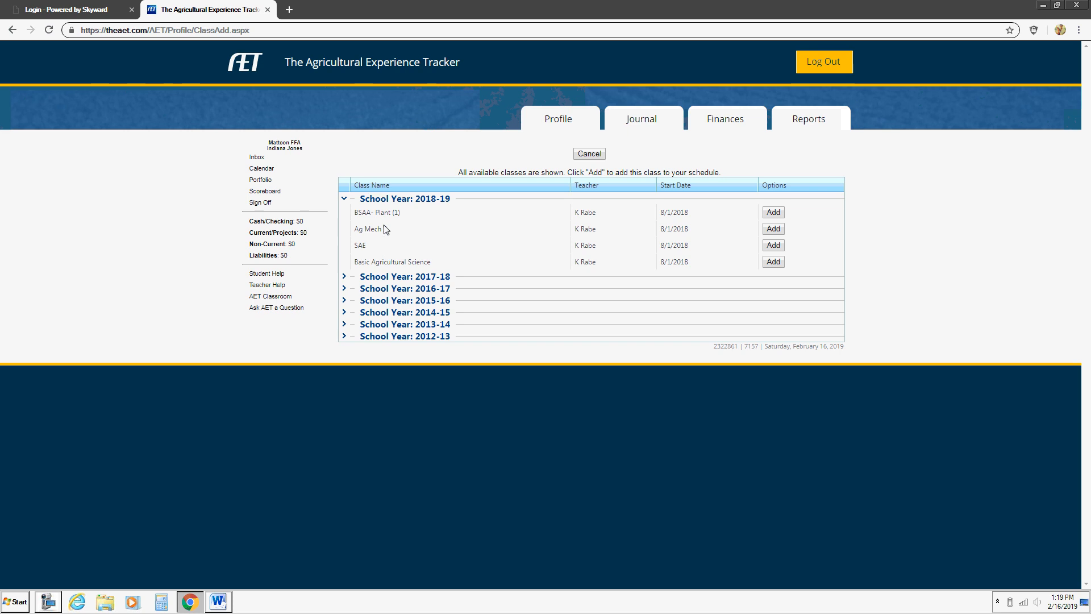
pyautogui.click(774, 228)
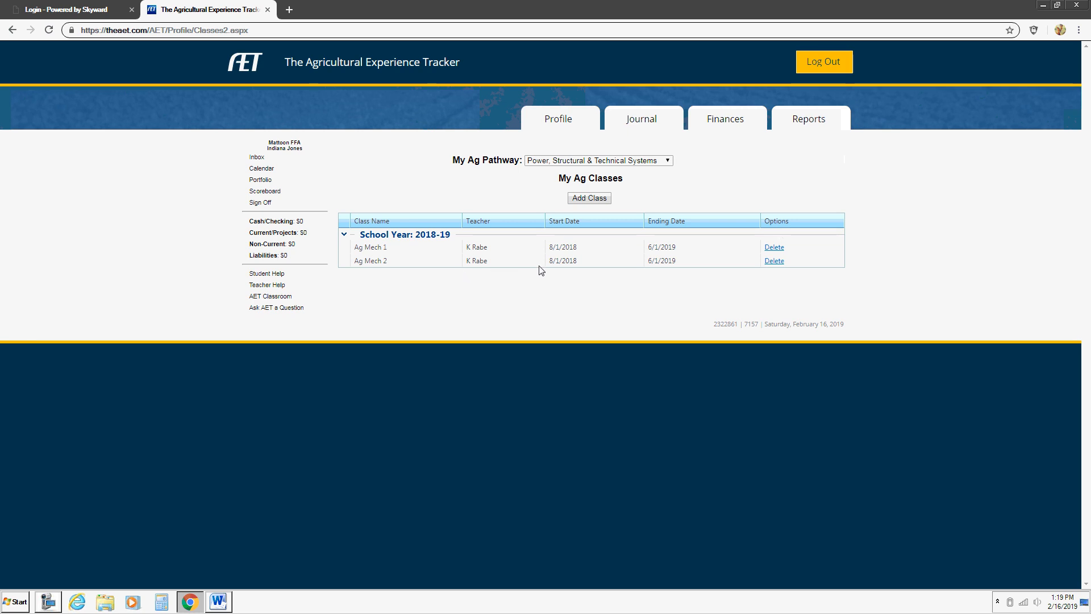
pyautogui.click(771, 261)
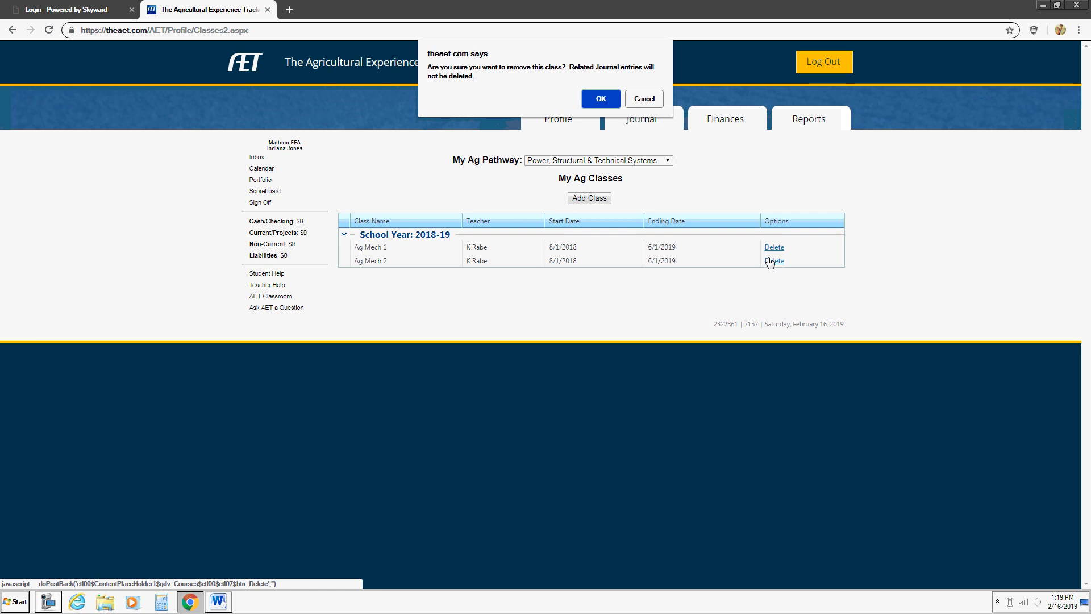
pyautogui.click(601, 99)
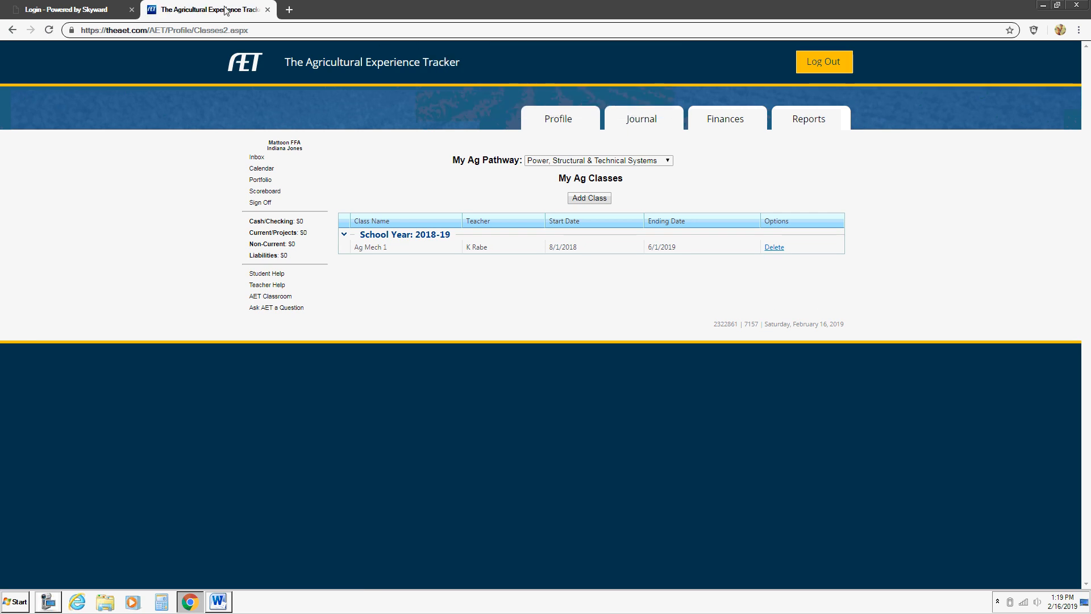
pyautogui.click(217, 602)
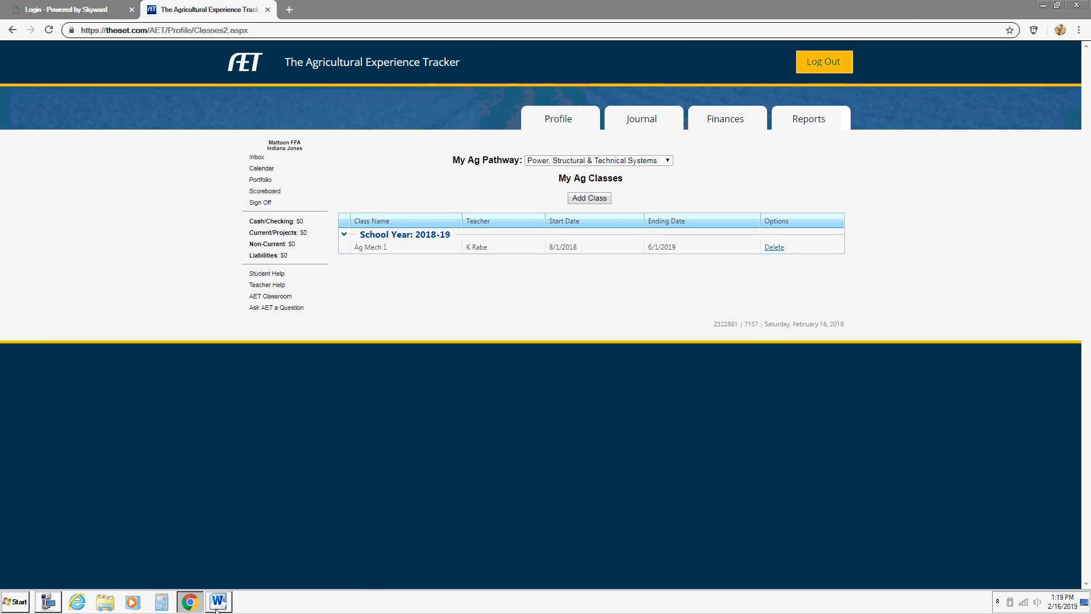